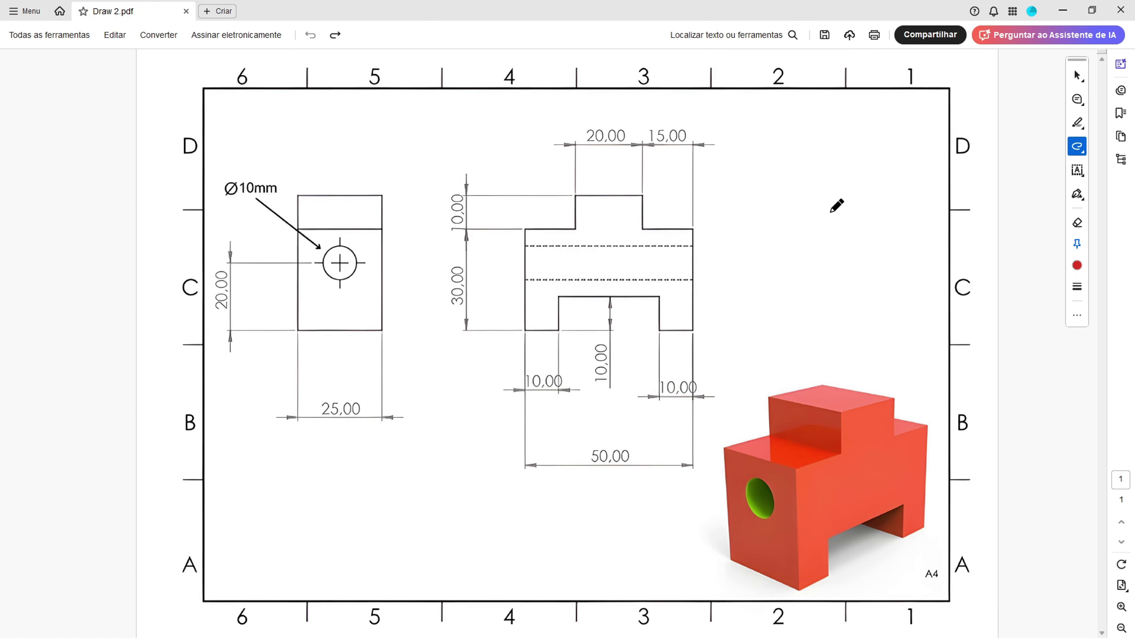
Mark up the drawing with arrows toward the 3D view and front view, trace the front outline, and strike through the 25,00 dimension.
mouse_move(852, 218)
left_mouse_down()
mouse_move(834, 313)
mouse_move(858, 315)
left_mouse_up()
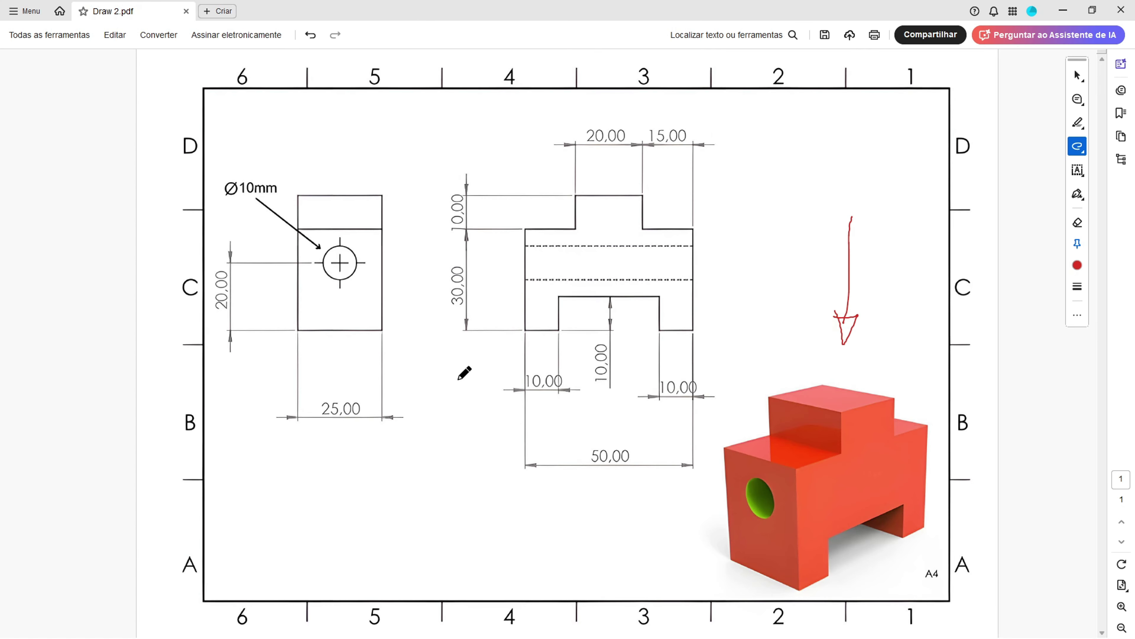
mouse_move(456, 384)
left_mouse_down()
mouse_move(498, 345)
mouse_move(507, 361)
mouse_move(525, 331)
mouse_move(561, 330)
mouse_move(561, 296)
mouse_move(658, 296)
mouse_move(663, 330)
mouse_move(693, 279)
mouse_move(694, 230)
mouse_move(645, 230)
mouse_move(647, 193)
mouse_move(577, 195)
mouse_move(577, 226)
mouse_move(525, 233)
mouse_move(524, 330)
left_mouse_up()
left_click_drag(318, 407, 360, 406)
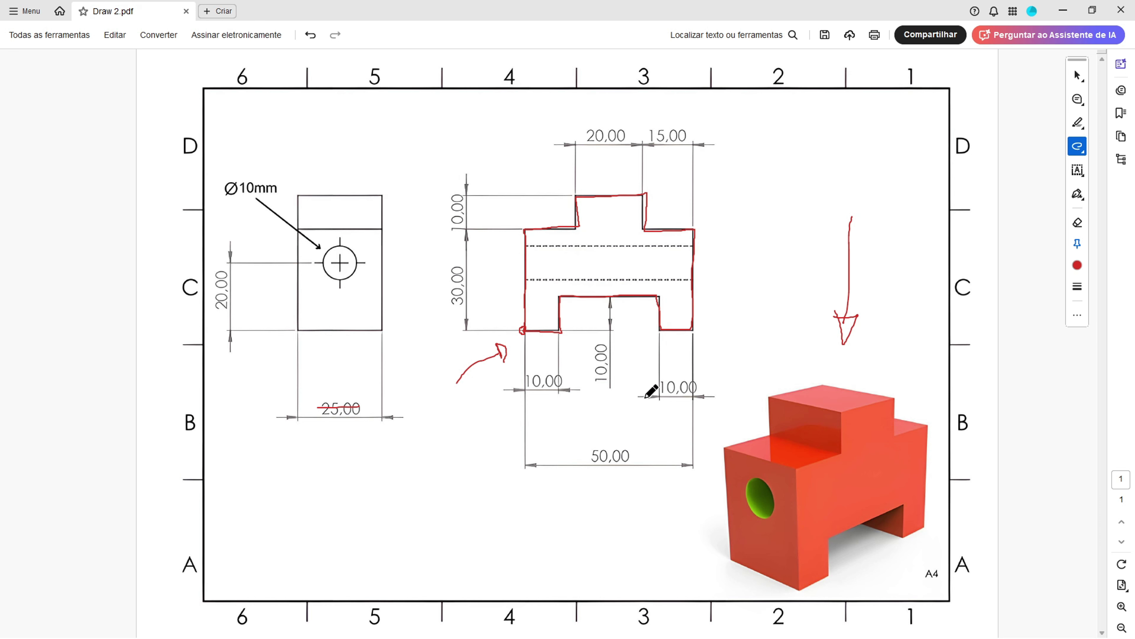
Switch to Autodesk Inventor and start a 2D sketch on the YZ plane of the empty part.
key("alt+Tab")
left_click(781, 309)
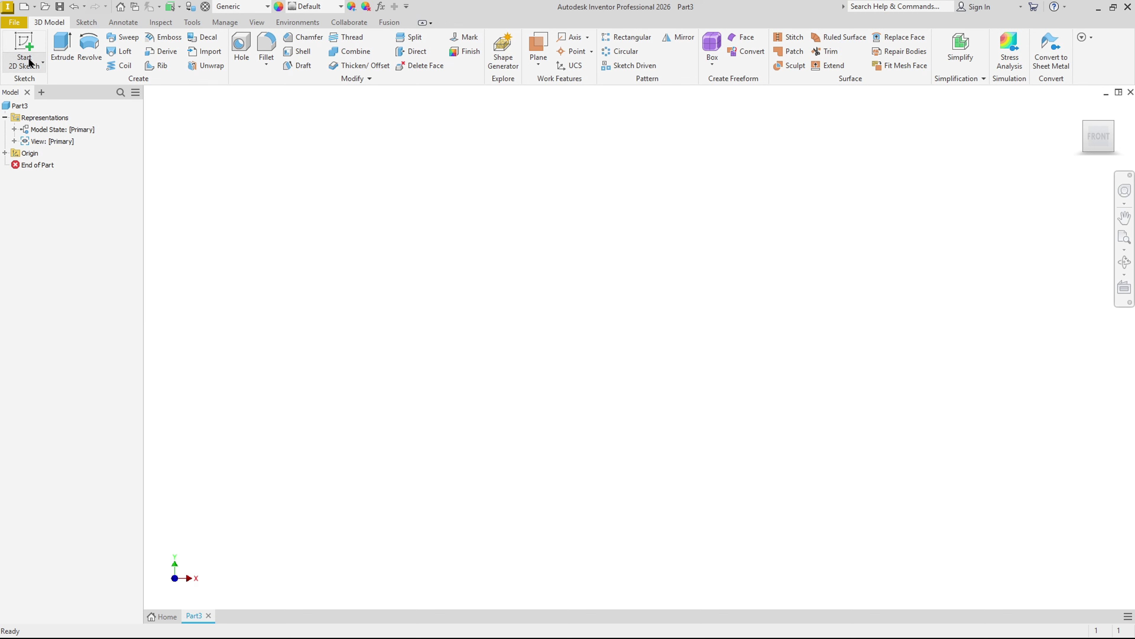
left_click(20, 41)
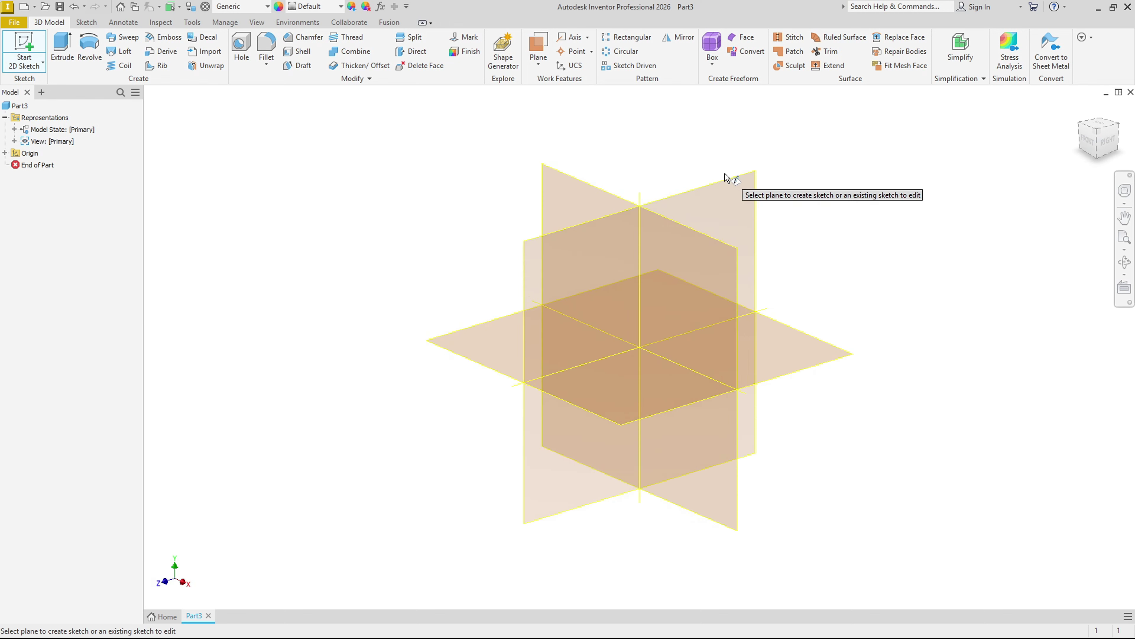
left_click(733, 193)
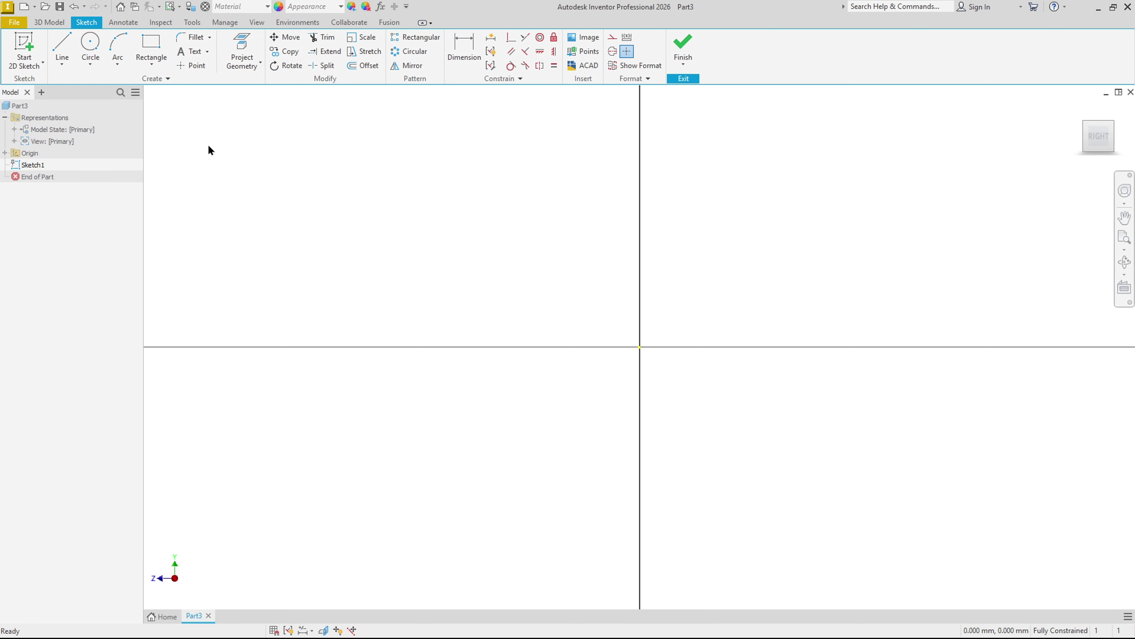
Draw a 10 mm horizontal line from the origin along the horizontal axis as the first foot's base.
key("l")
mouse_move(699, 314)
middle_mouse_down()
mouse_move(527, 325)
mouse_move(399, 382)
middle_mouse_up()
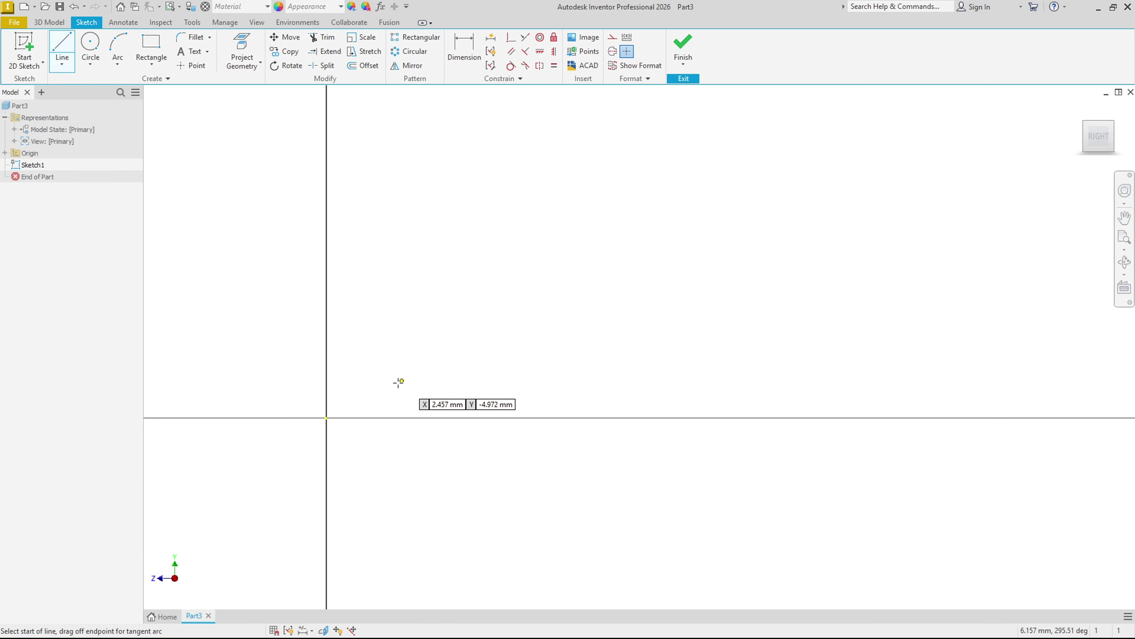
scroll(399, 381, "up", 2)
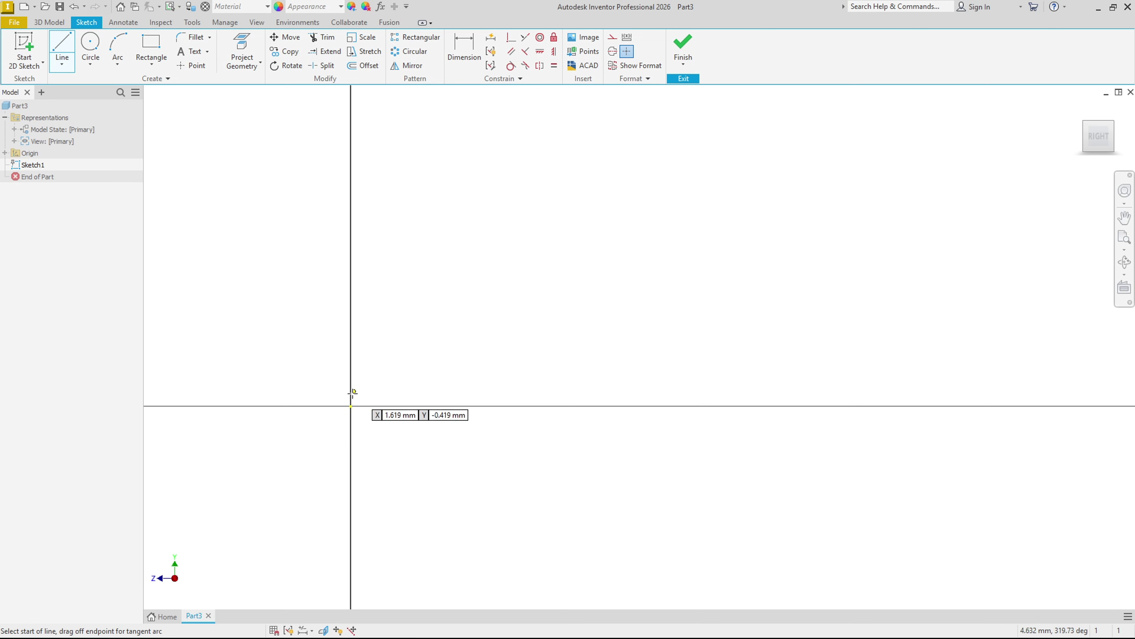
left_click(350, 406)
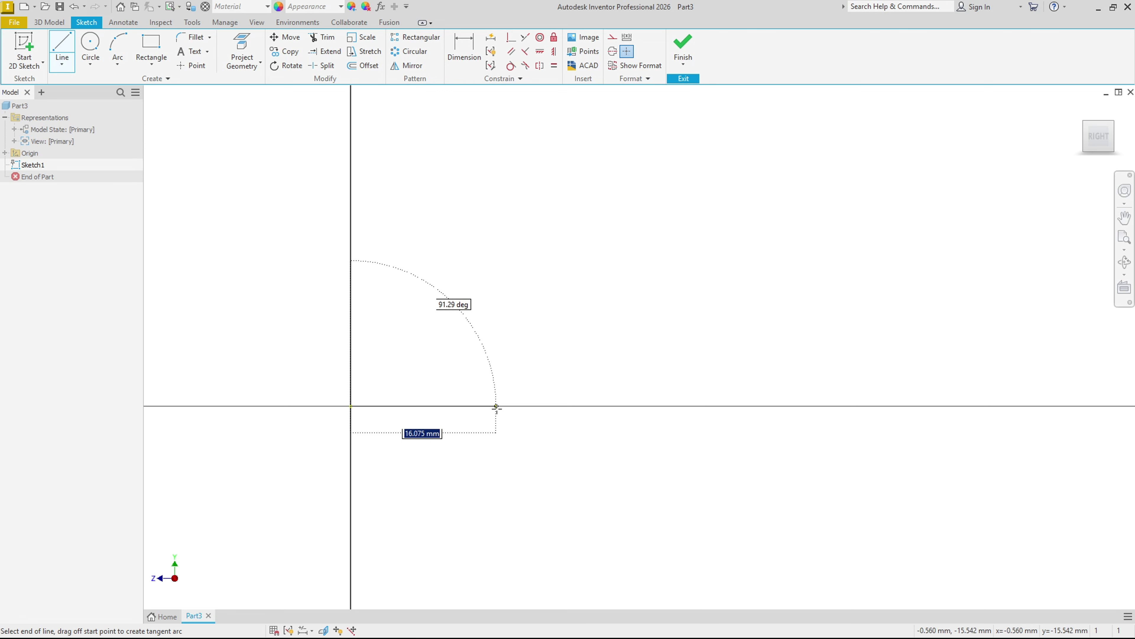
type("10")
key("Tab")
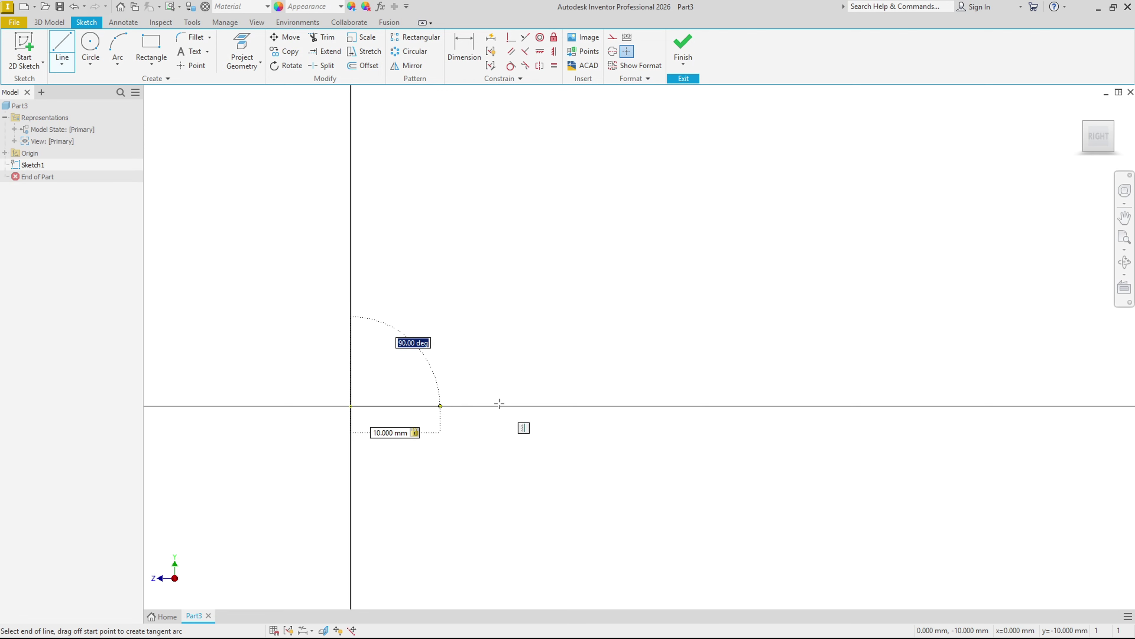
key("Return")
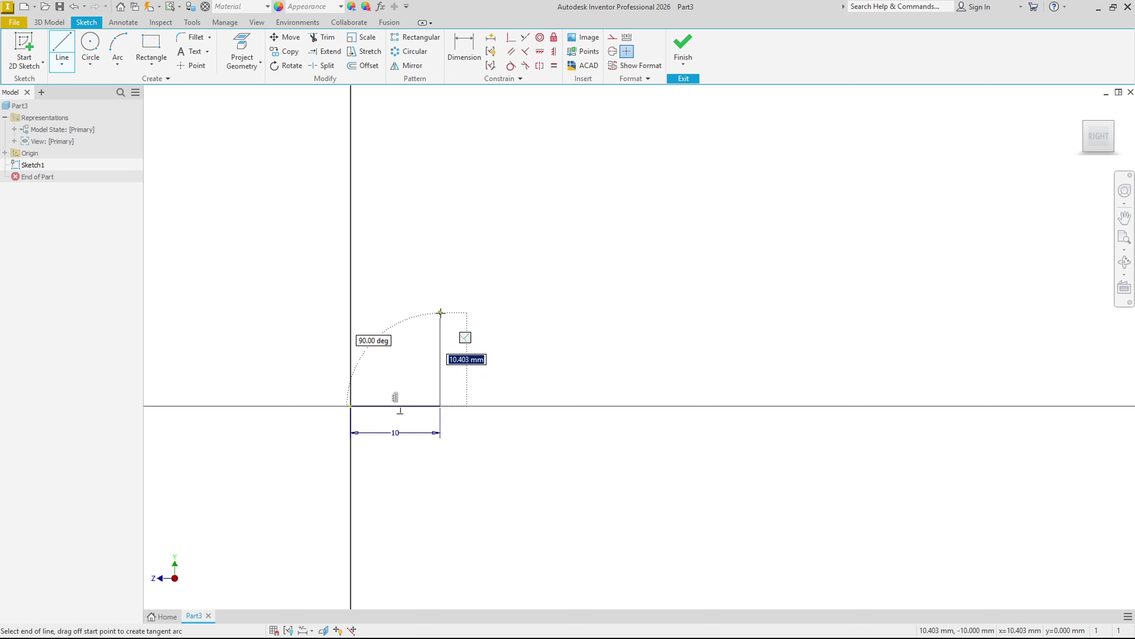
Continue the line around a bottom notch about 10.4 mm high and 16.5 mm wide, and add a second 10 mm foot base.
left_click(440, 313)
left_click(587, 314)
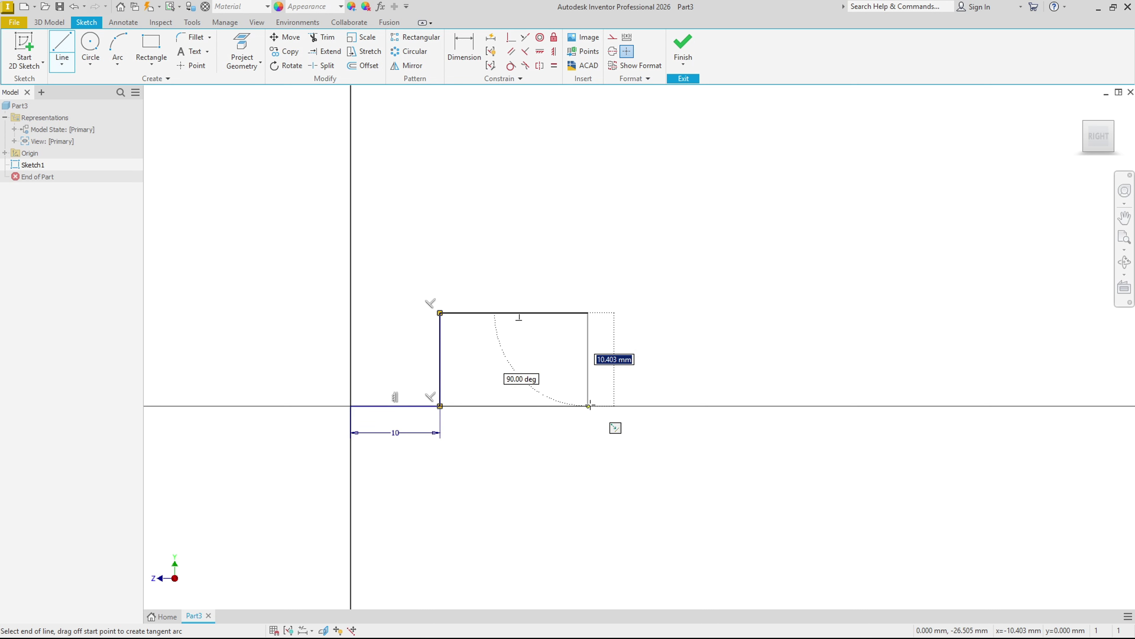
left_click(588, 406)
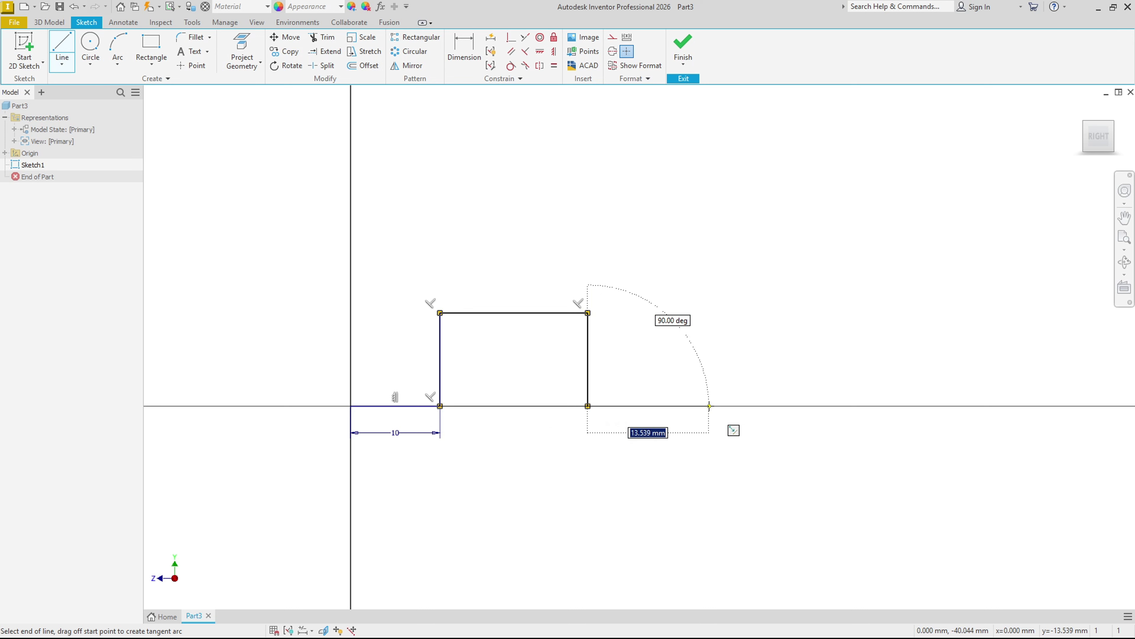
type("1")
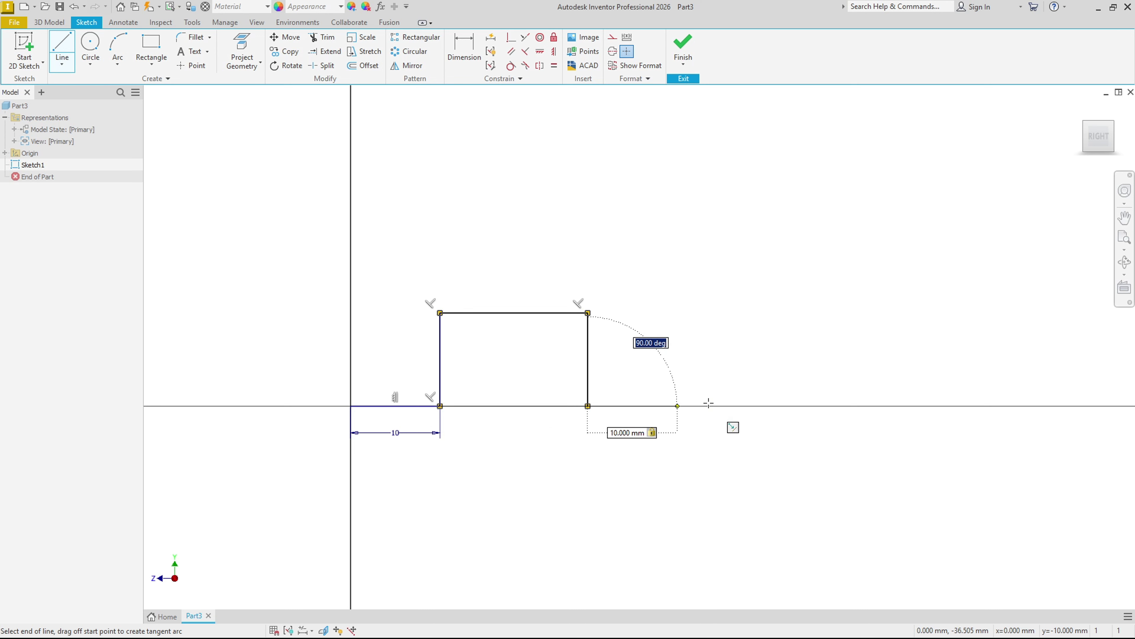
key("Return")
Complete the profile with sides about 25.2 mm high and a raised top block about 12.7 mm wide, closing it at the origin.
left_click(678, 181)
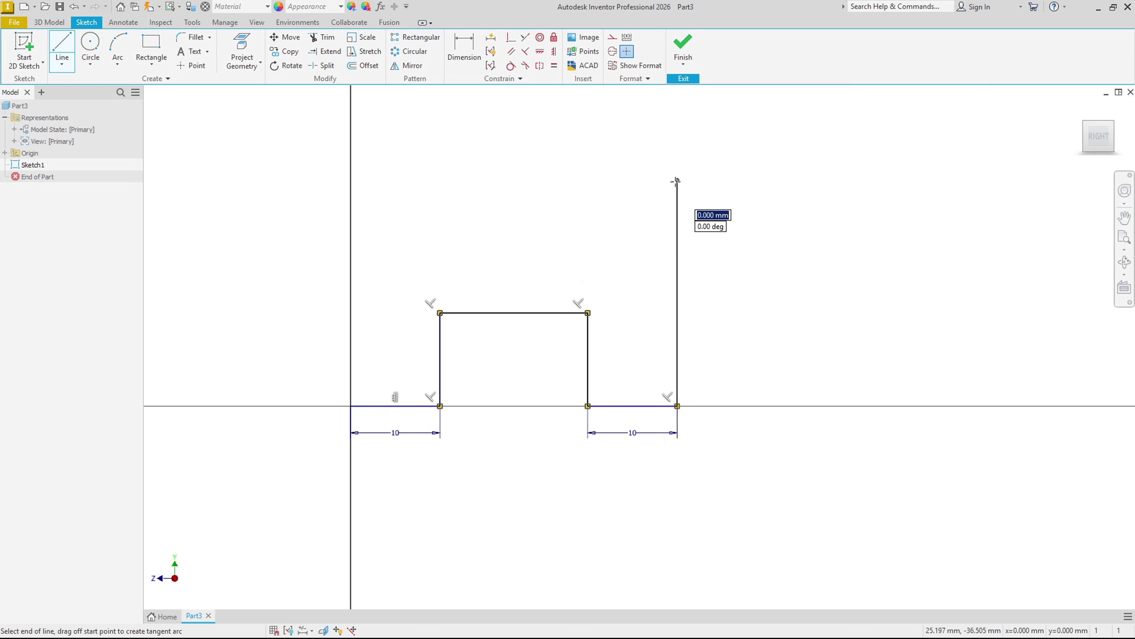
left_click(573, 181)
left_click(573, 126)
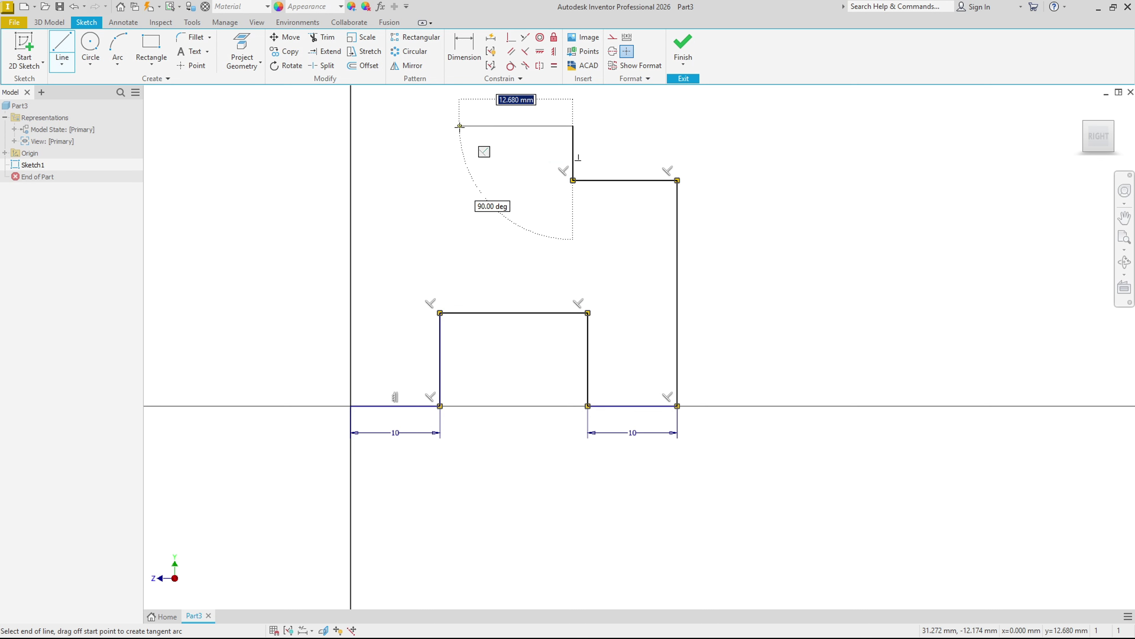
left_click(460, 126)
left_click(460, 180)
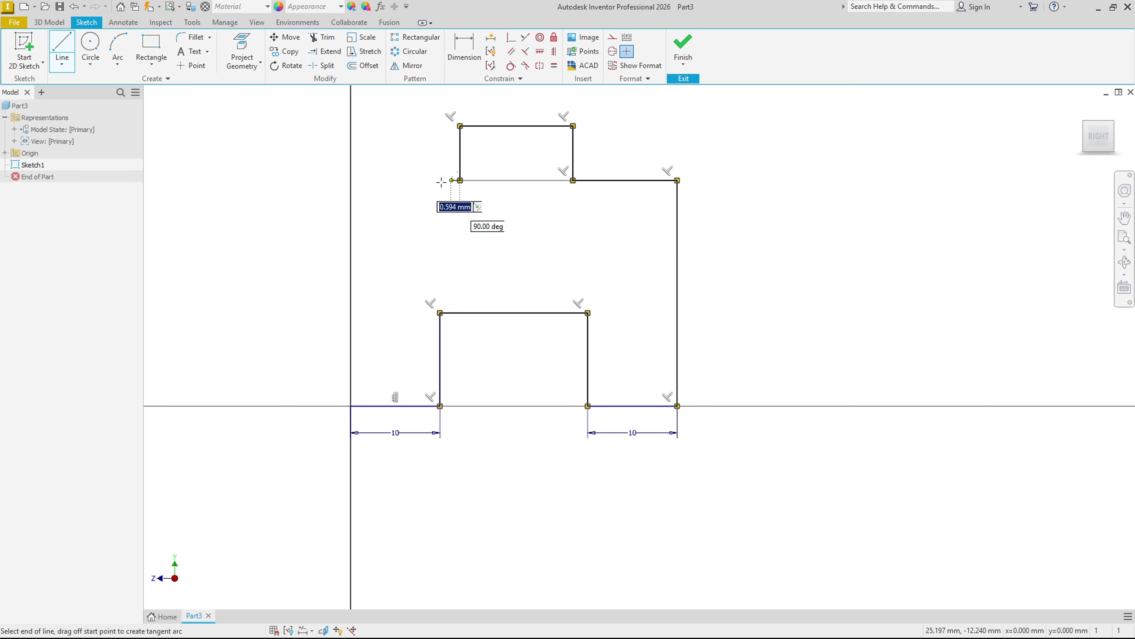
left_click(350, 181)
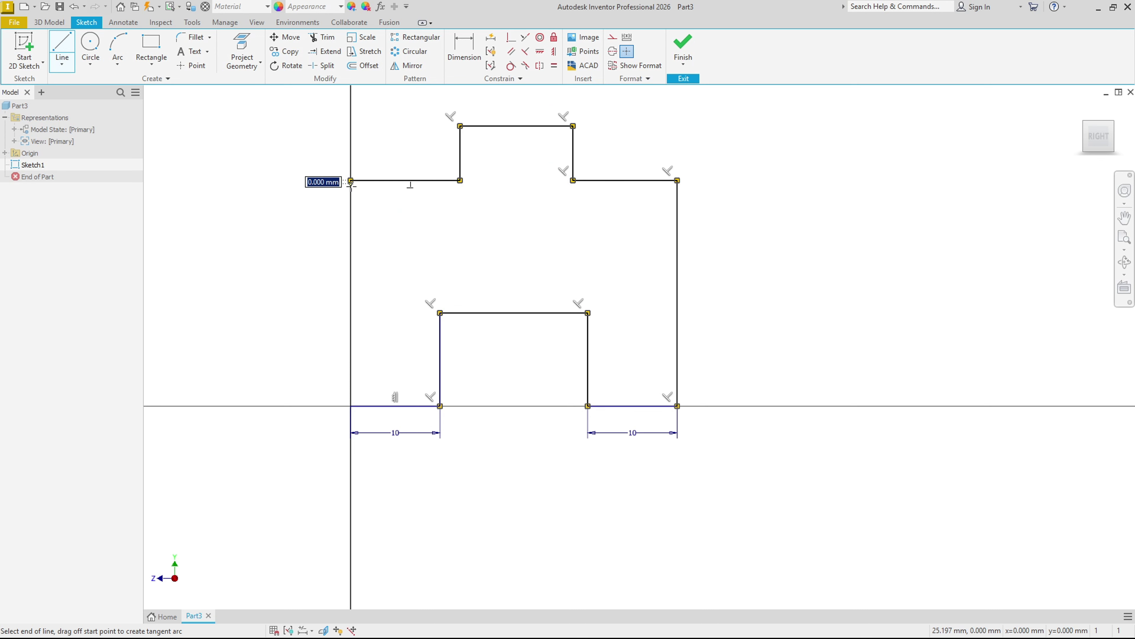
left_click(350, 406)
scroll(393, 478, "up", 2)
key("Escape")
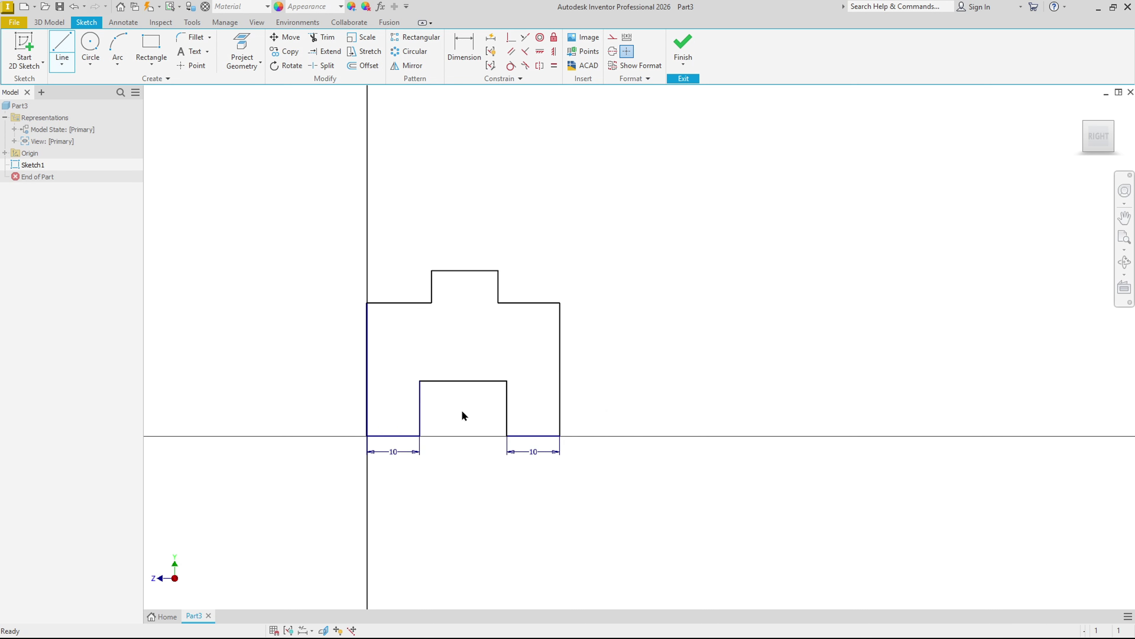
Apply an Equal constraint between the two horizontal shoulder lines beside the raised block.
mouse_move(460, 420)
middle_mouse_down()
mouse_move(497, 384)
mouse_move(463, 382)
middle_mouse_up()
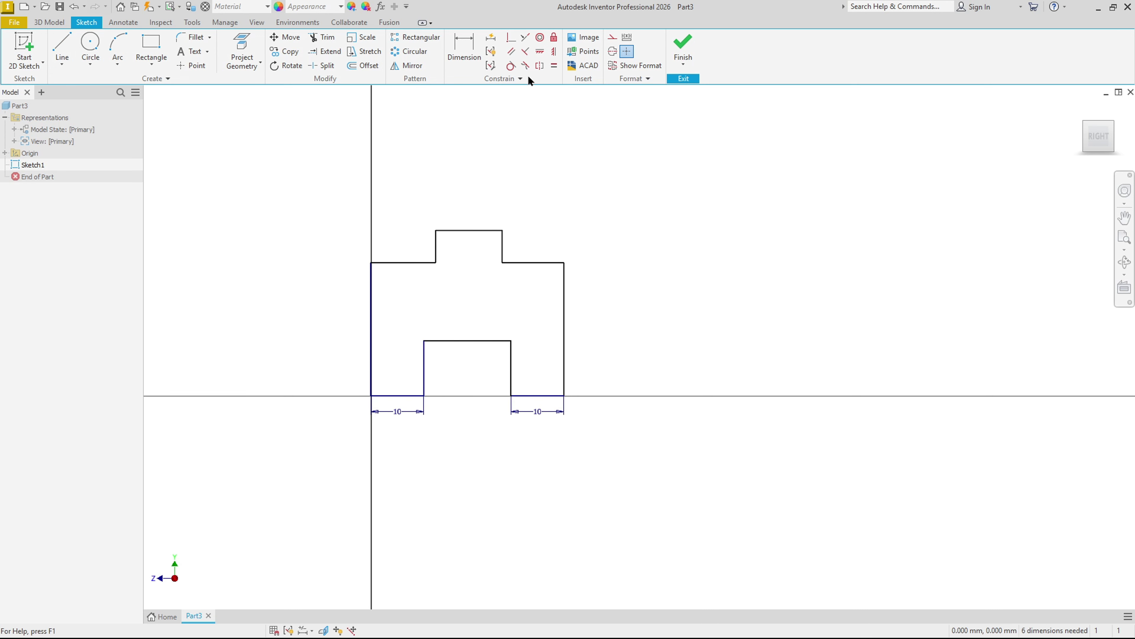
left_click(553, 68)
left_click(542, 263)
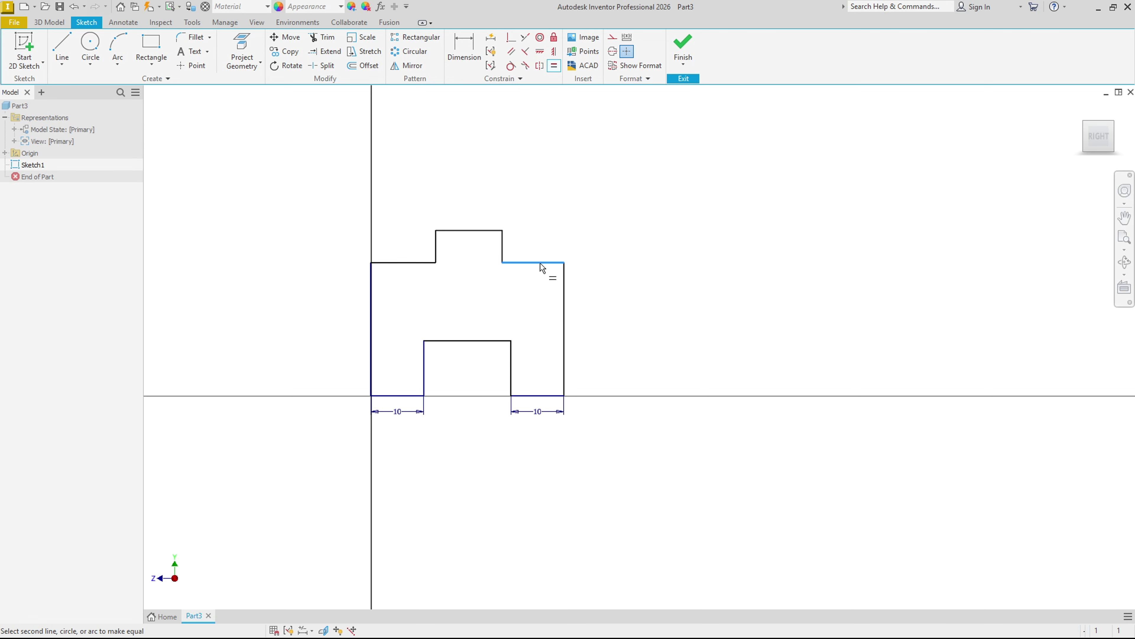
left_click(393, 263)
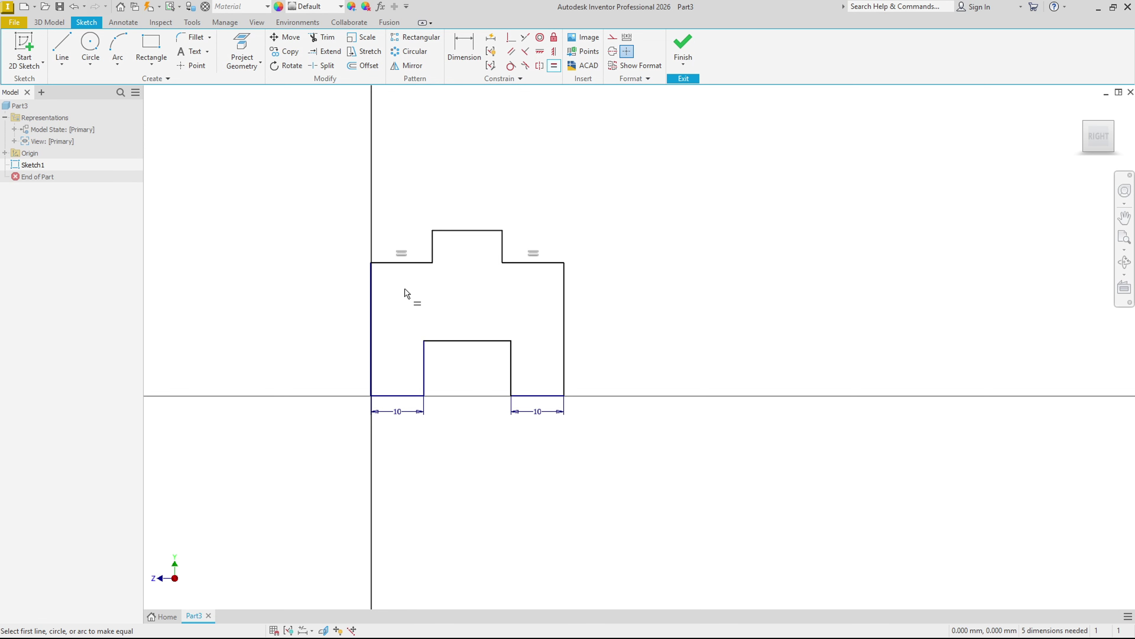
Try to make the profile's two outer vertical edges equal.
left_click(372, 334)
left_click(564, 338)
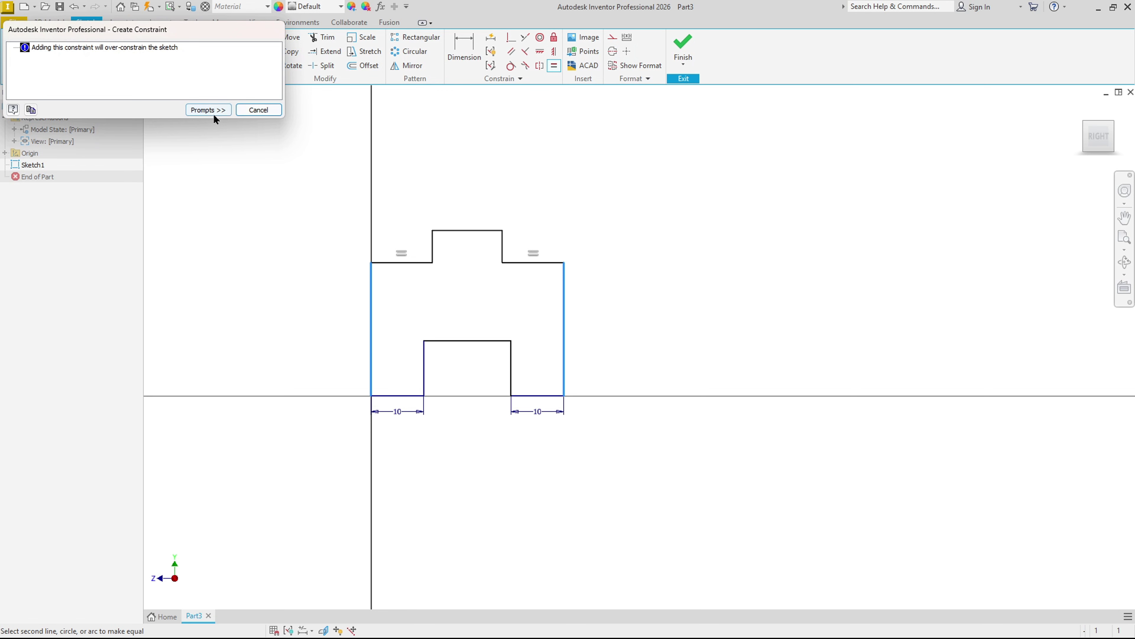
left_click(258, 110)
key("Escape")
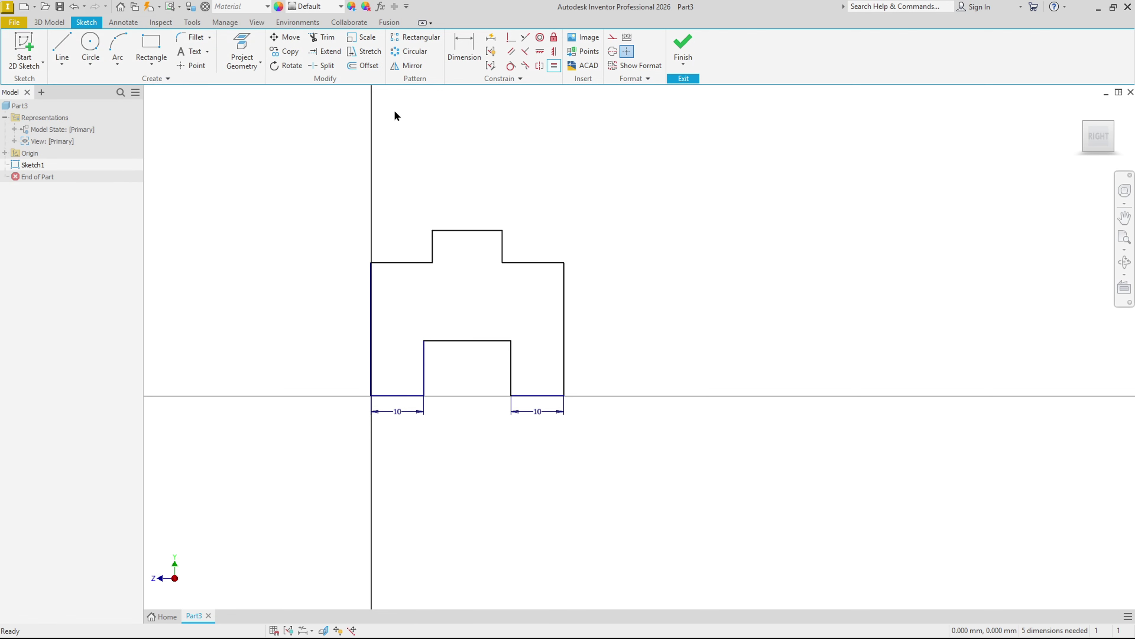
Dimension the outer vertical edge at the origin as 30 mm and the bottom notch's height as 10 mm.
left_click(462, 50)
left_click(372, 316)
left_click(331, 315)
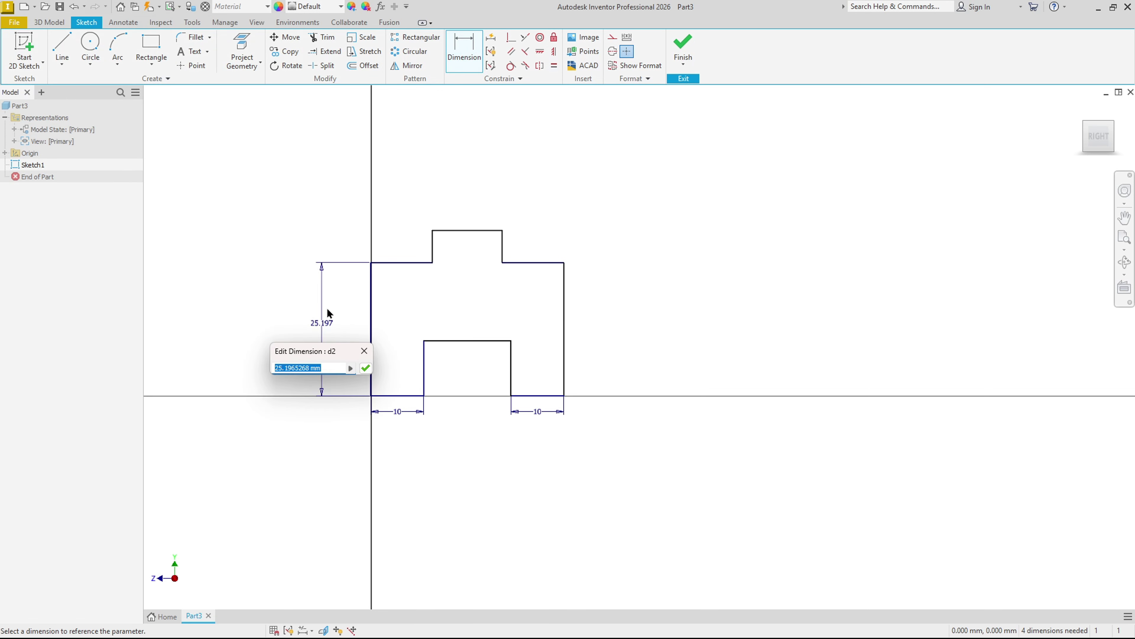
type("30")
key("Return")
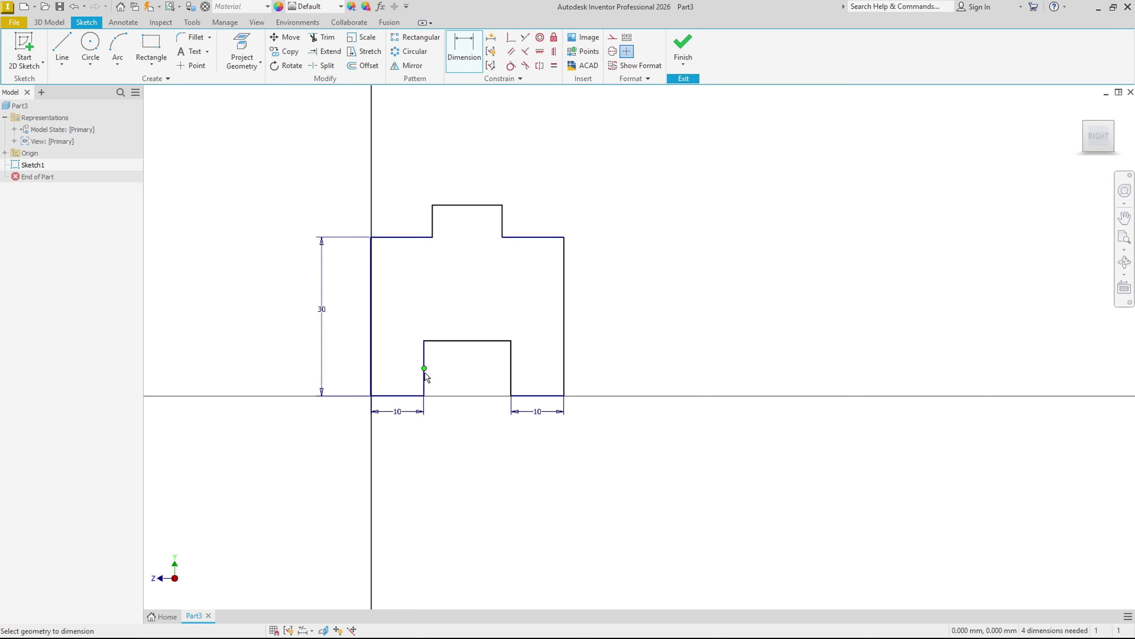
left_click(425, 378)
left_click(345, 371)
type("10")
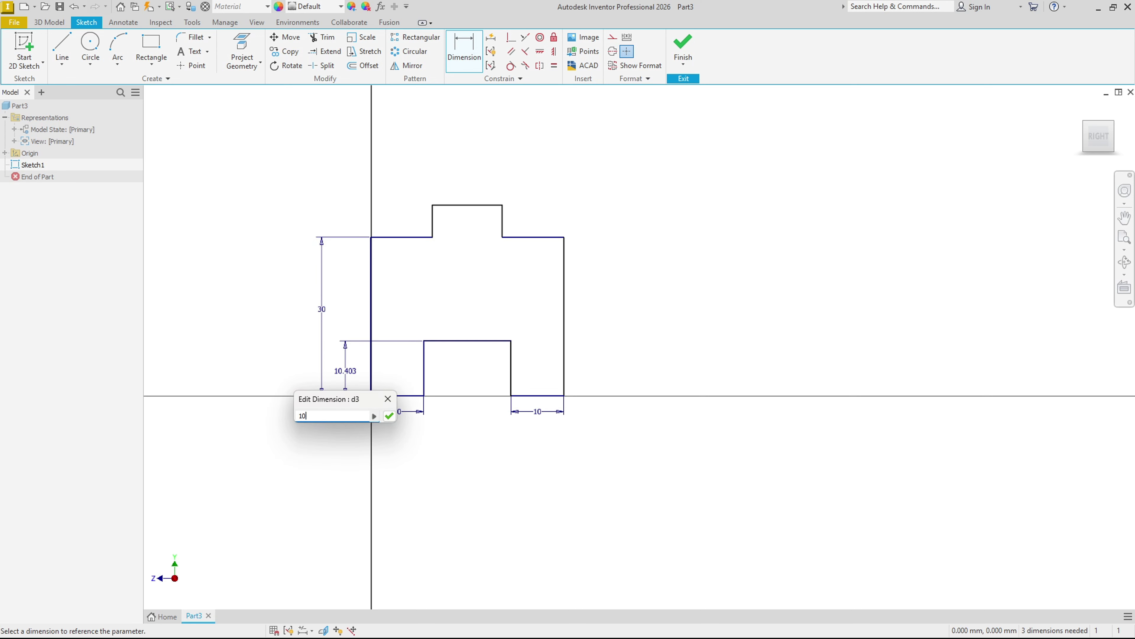
key("Return")
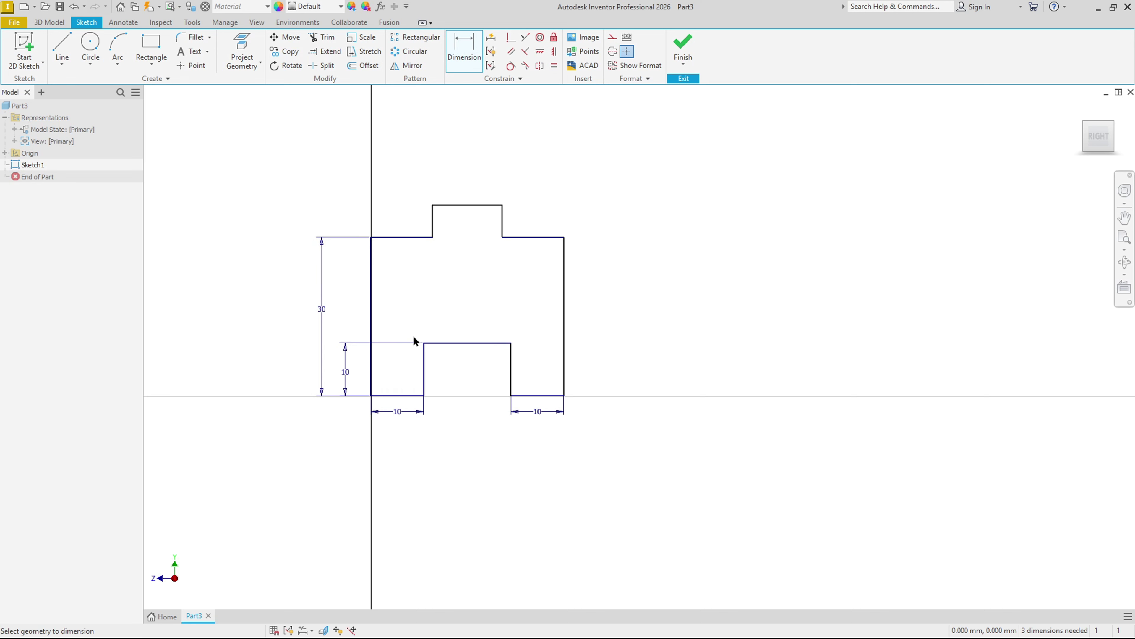
Dimension the raised block's width as 20 mm and the adjacent shoulder away from the origin as 15 mm.
left_click(491, 206)
left_click(477, 170)
type("20")
key("Return")
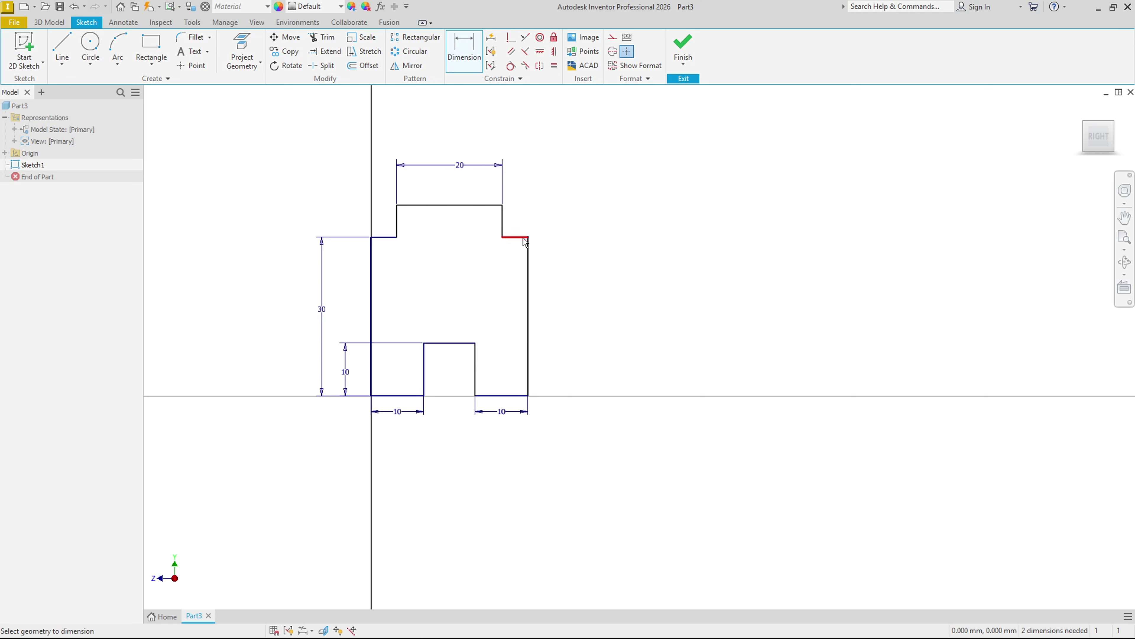
key("Escape")
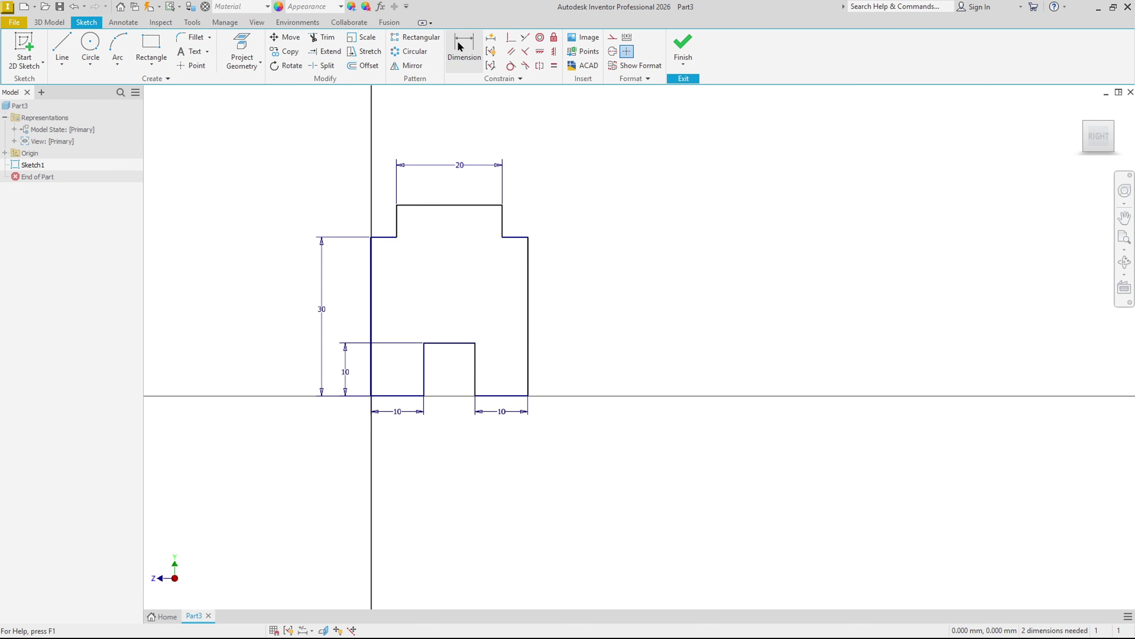
left_click(459, 46)
left_click(525, 242)
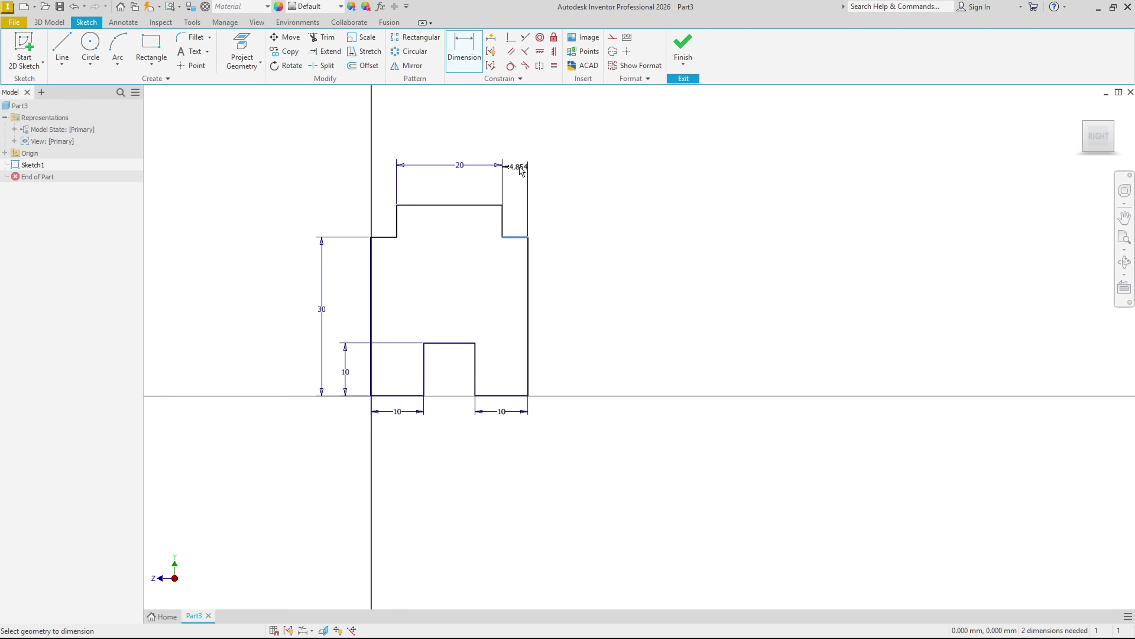
left_click(520, 169)
type("15")
key("Return")
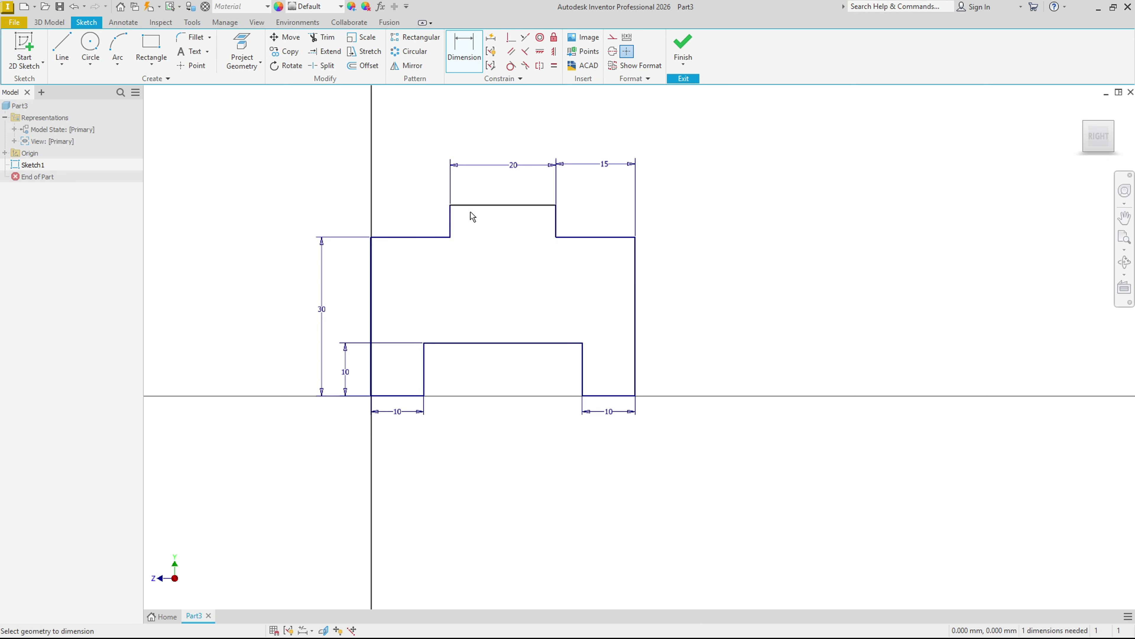
Dimension the raised block's height as 10 mm and finish the sketch.
left_click(453, 217)
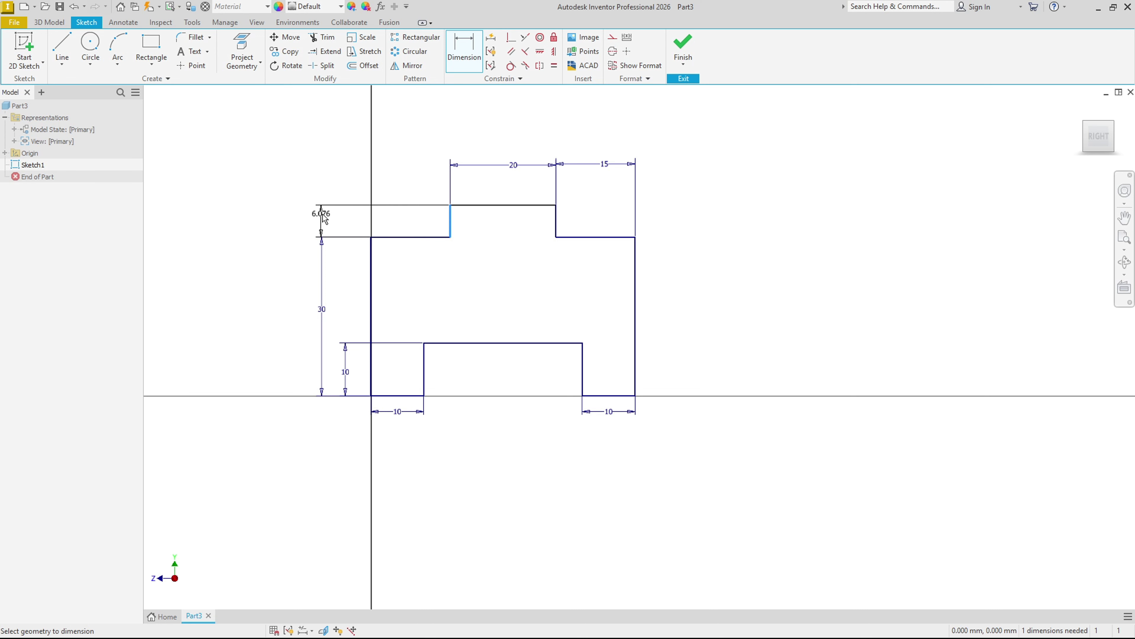
left_click(326, 220)
type("10")
key("Return")
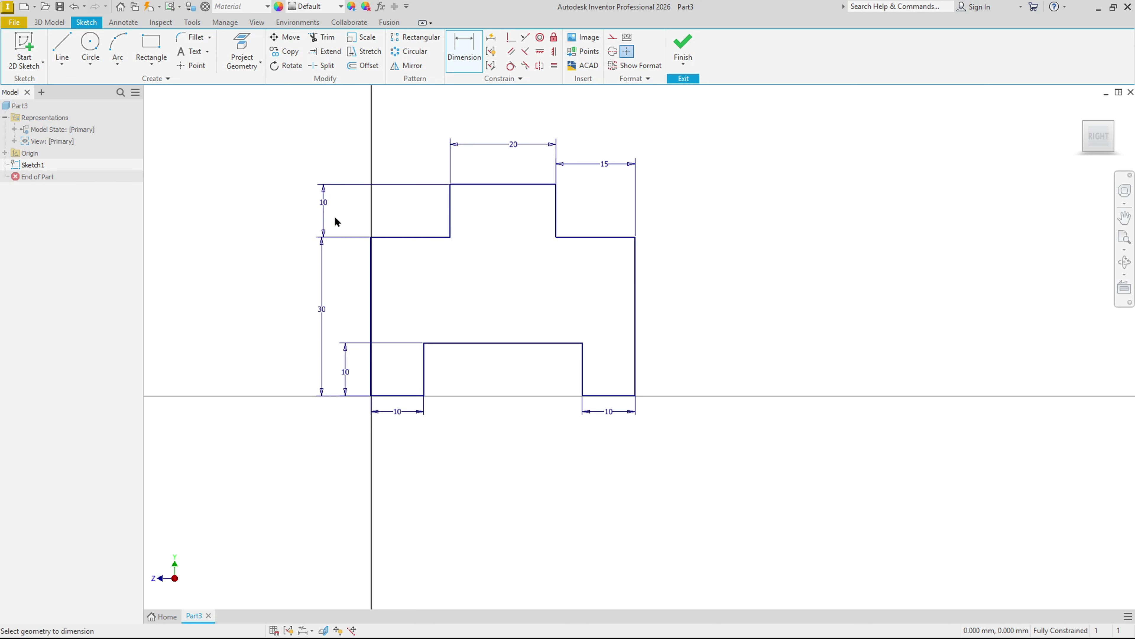
left_click(683, 48)
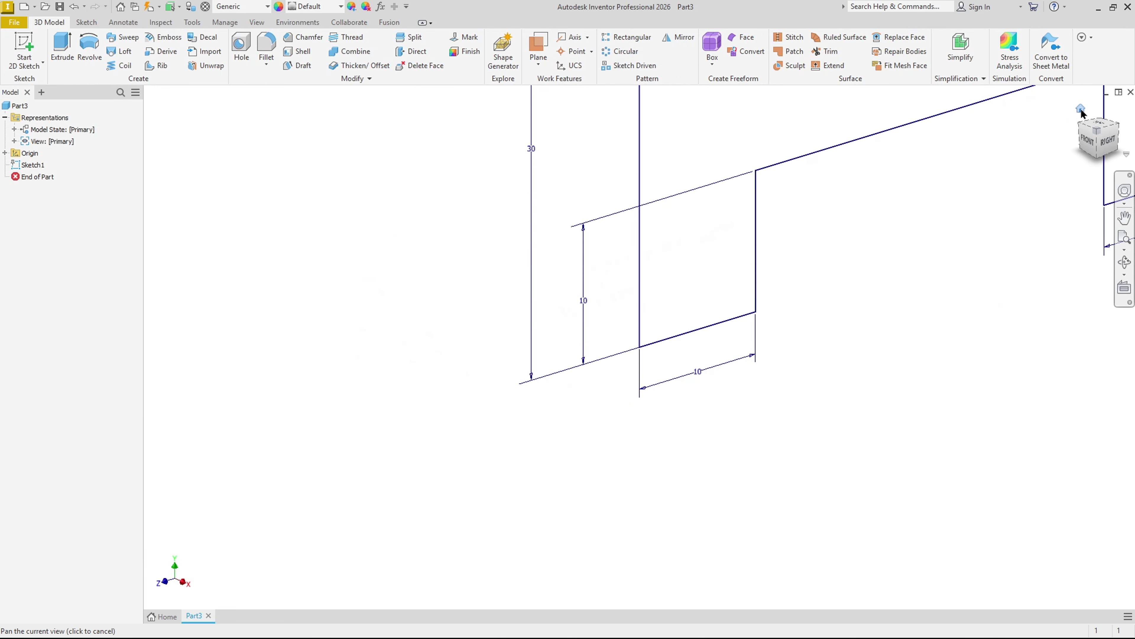
Extrude the stepped profile symmetrically about its sketch plane with a total distance of 25 mm.
left_click(63, 49)
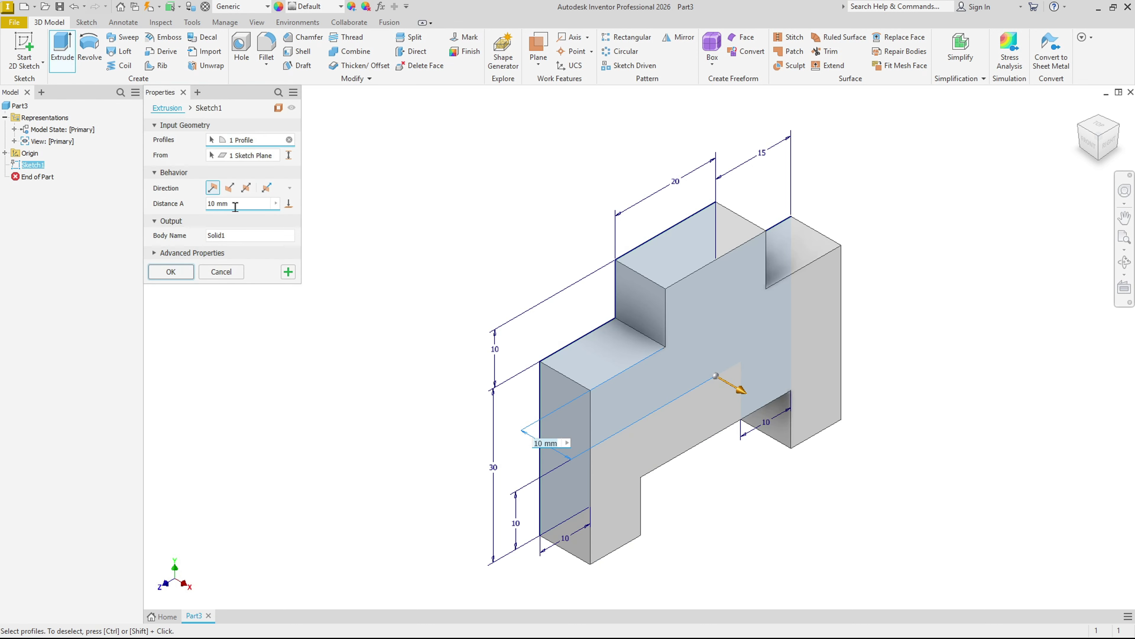
left_click(247, 188)
left_click_drag(245, 204, 180, 203)
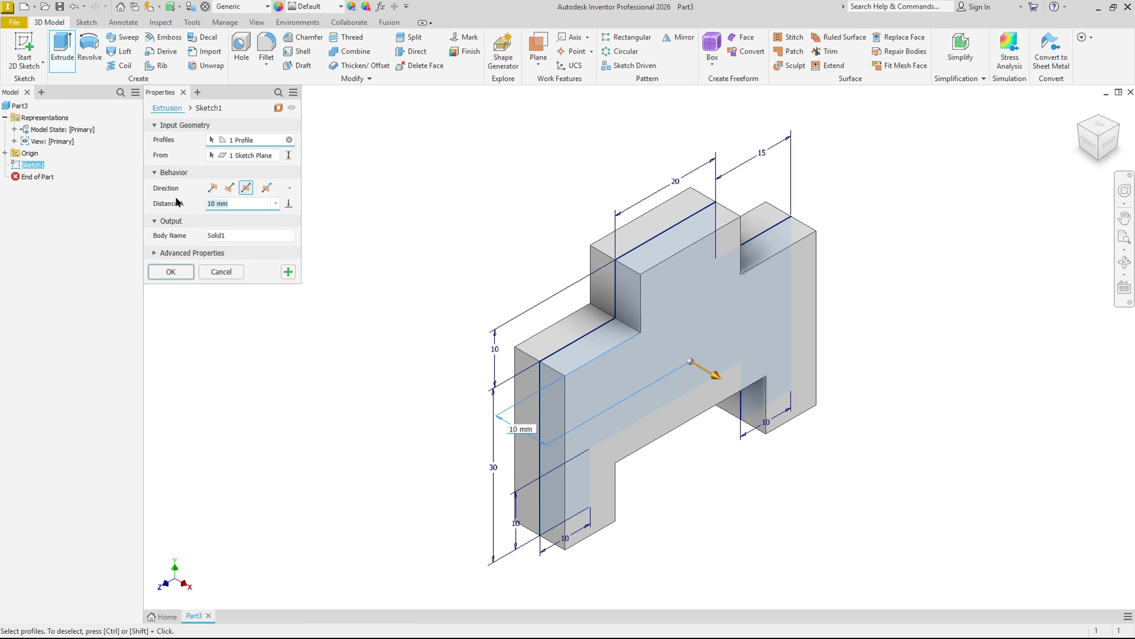
type("25")
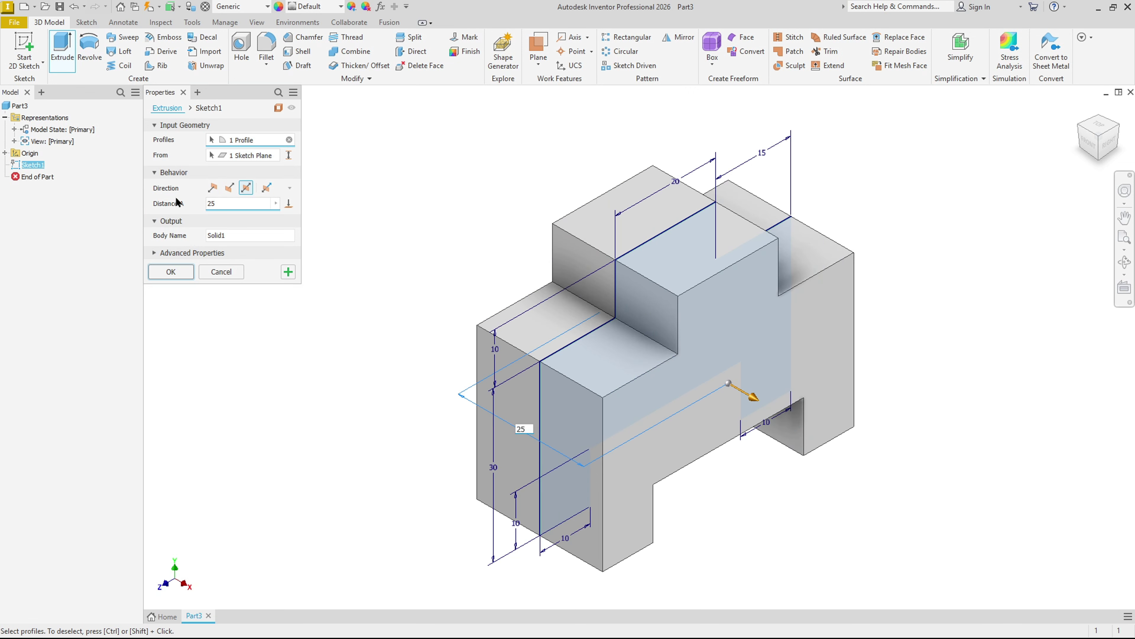
left_click(169, 273)
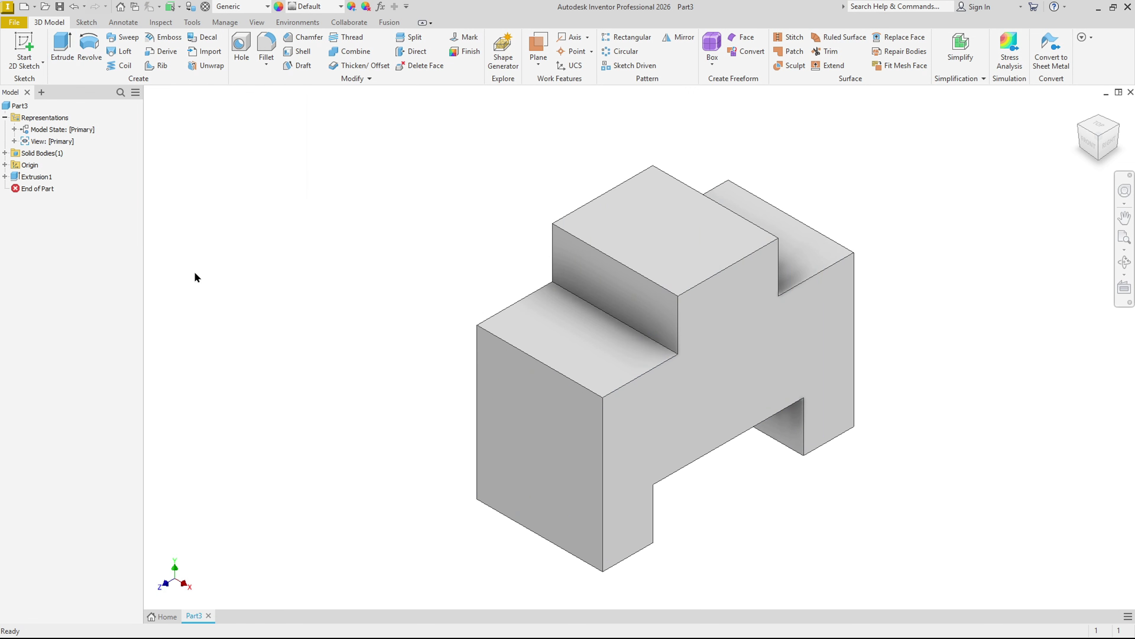
Switch to the Draw 2 PDF, trace the hole and its centre in the side view, and strike through its Ø10mm and 20,00 dimensions.
key("alt")
middle_click_drag(339, 283, 384, 274, "shift")
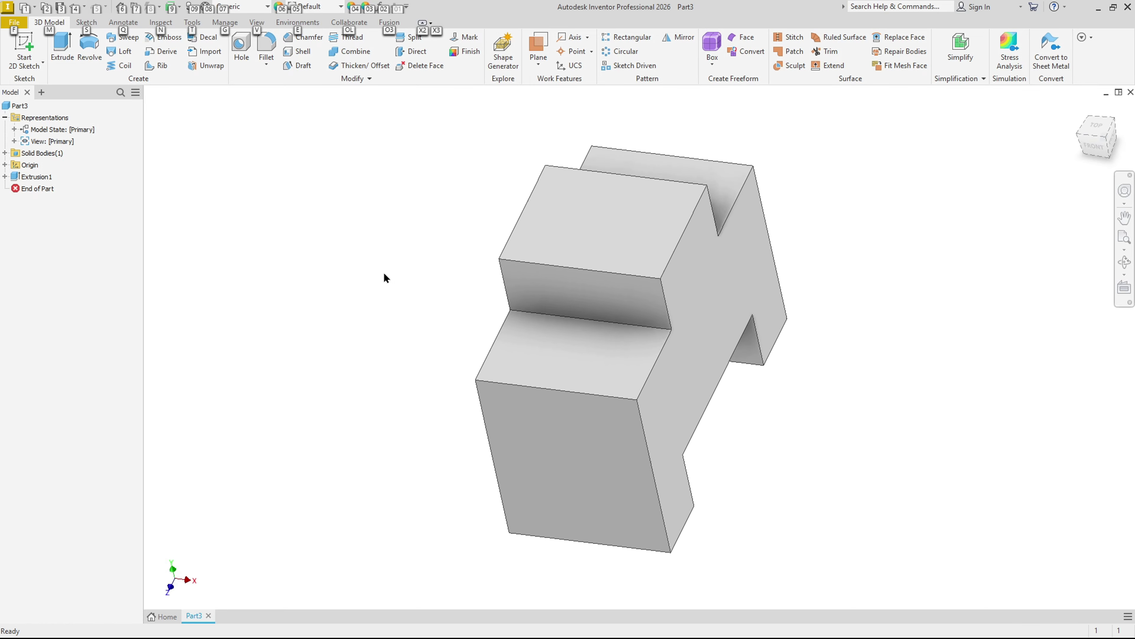
key("alt+Tab")
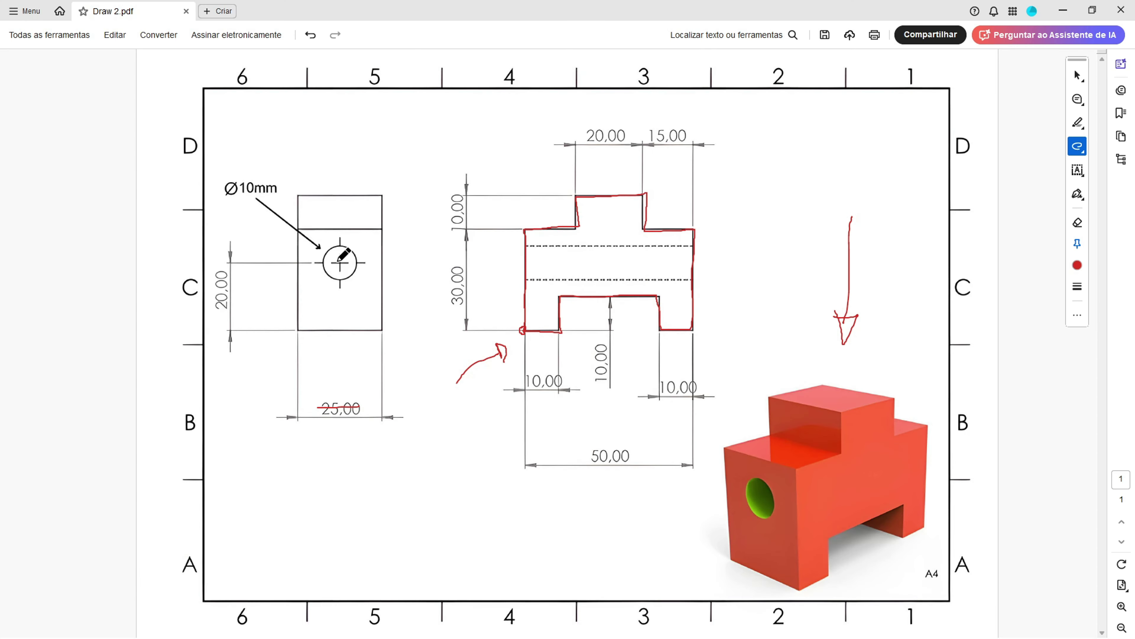
mouse_move(332, 248)
left_mouse_down()
mouse_move(327, 270)
mouse_move(357, 274)
mouse_move(360, 241)
mouse_move(339, 249)
left_mouse_up()
left_click_drag(228, 189, 269, 187)
left_click(340, 263)
left_click_drag(341, 331, 349, 331)
left_click_drag(223, 270, 227, 313)
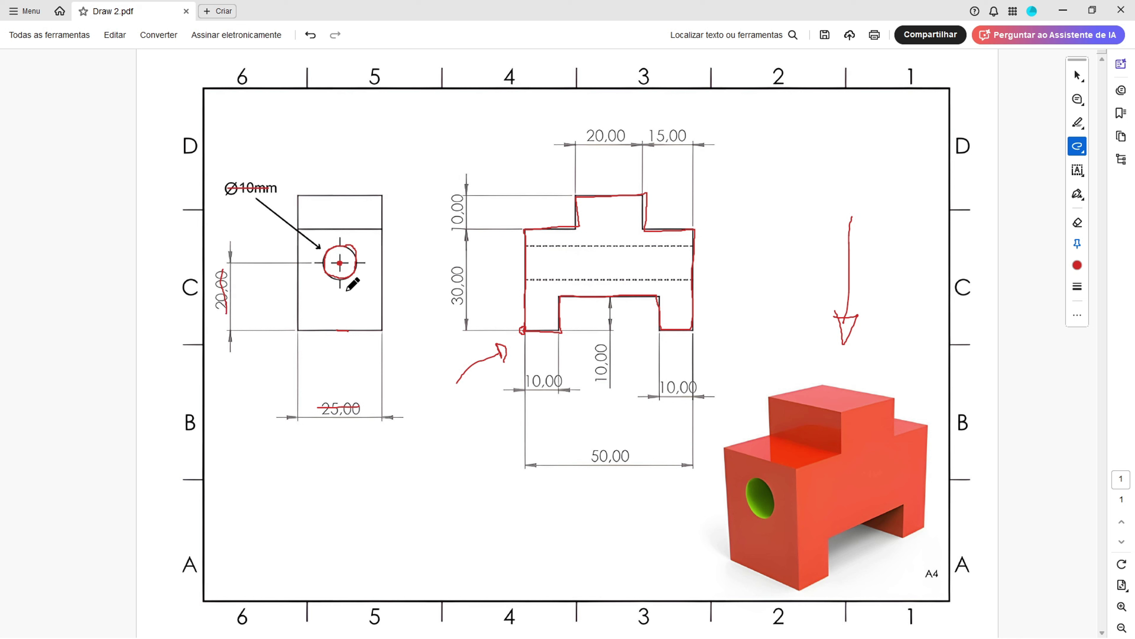
left_click_drag(341, 269, 337, 331)
Switch back to Inventor and place a simple 10 mm hole, through all, on the block's end face below the step.
key("alt+Tab")
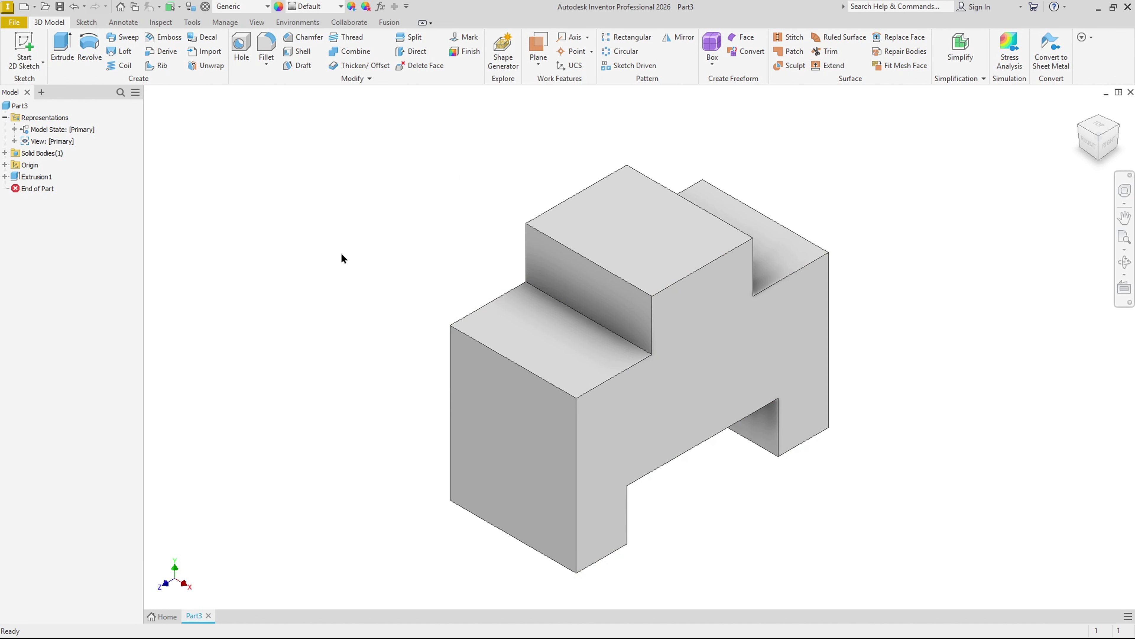
left_click(241, 49)
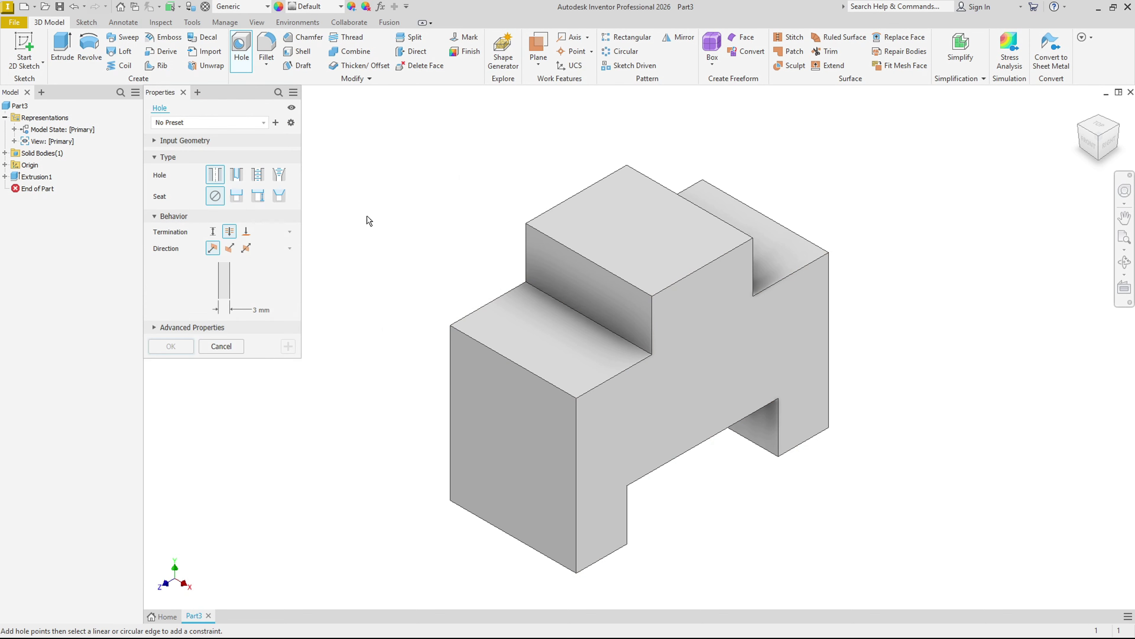
left_click(503, 405)
left_click(1089, 150)
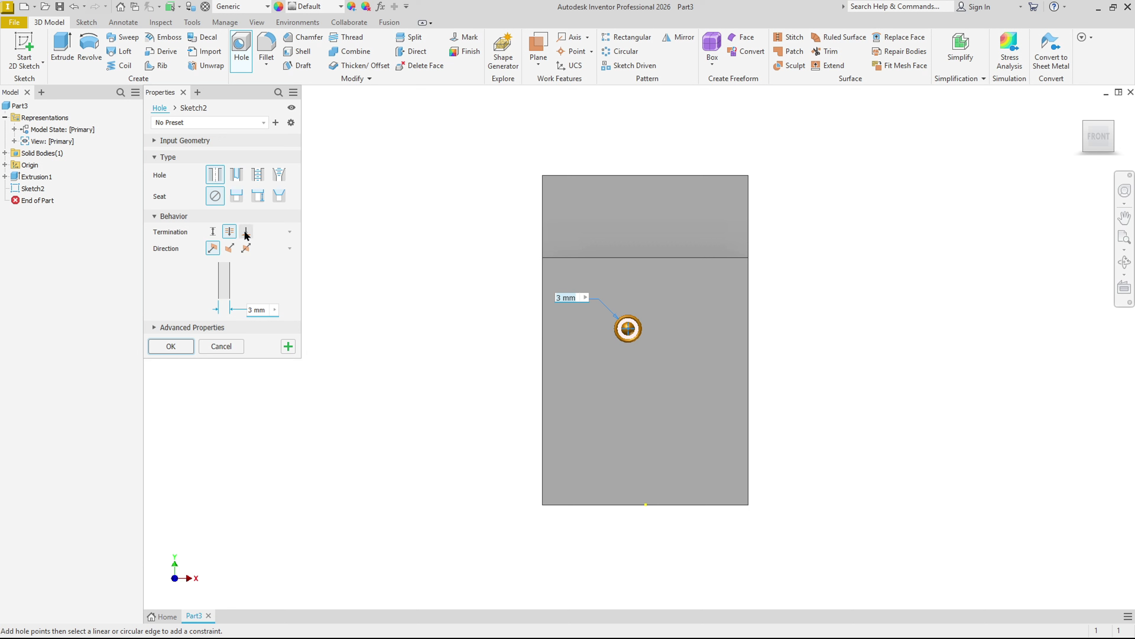
left_click(232, 233)
left_click(251, 309)
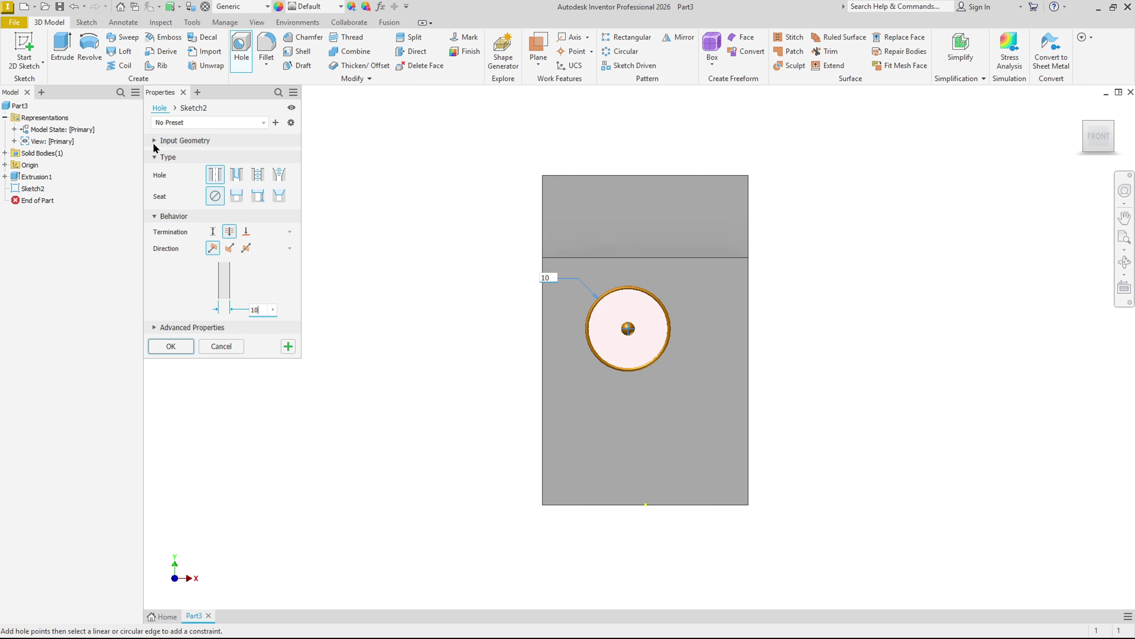
Locate the hole centre 25/2 mm from the end face's left vertical edge and 20 mm from its bottom edge, and create the hole.
left_click(153, 323)
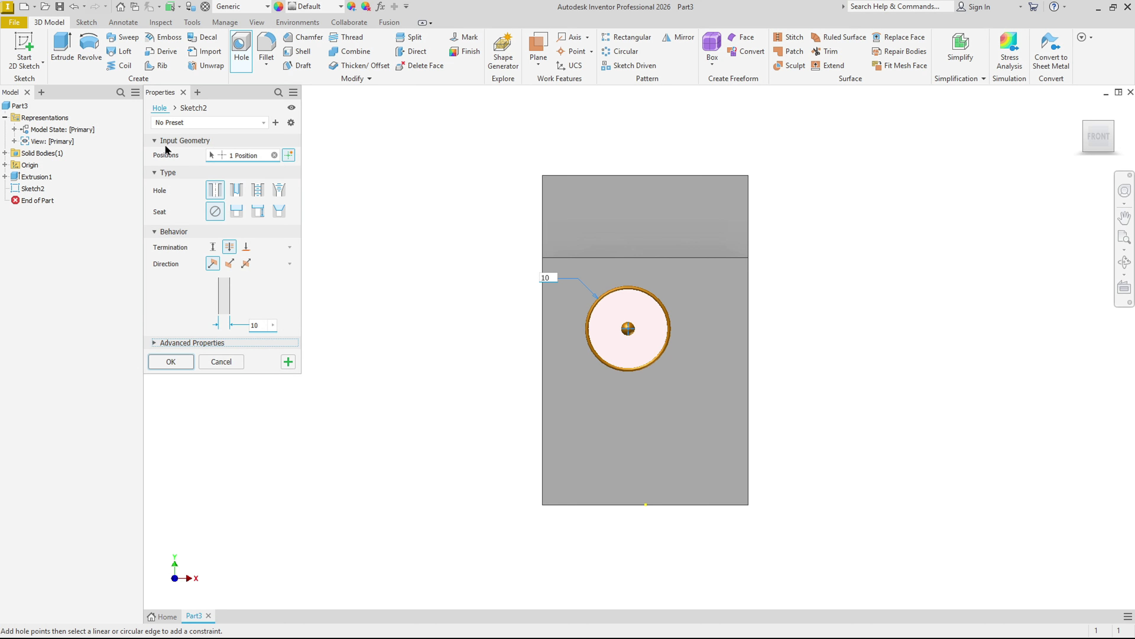
left_click(155, 141)
left_click(155, 141)
left_click(542, 365)
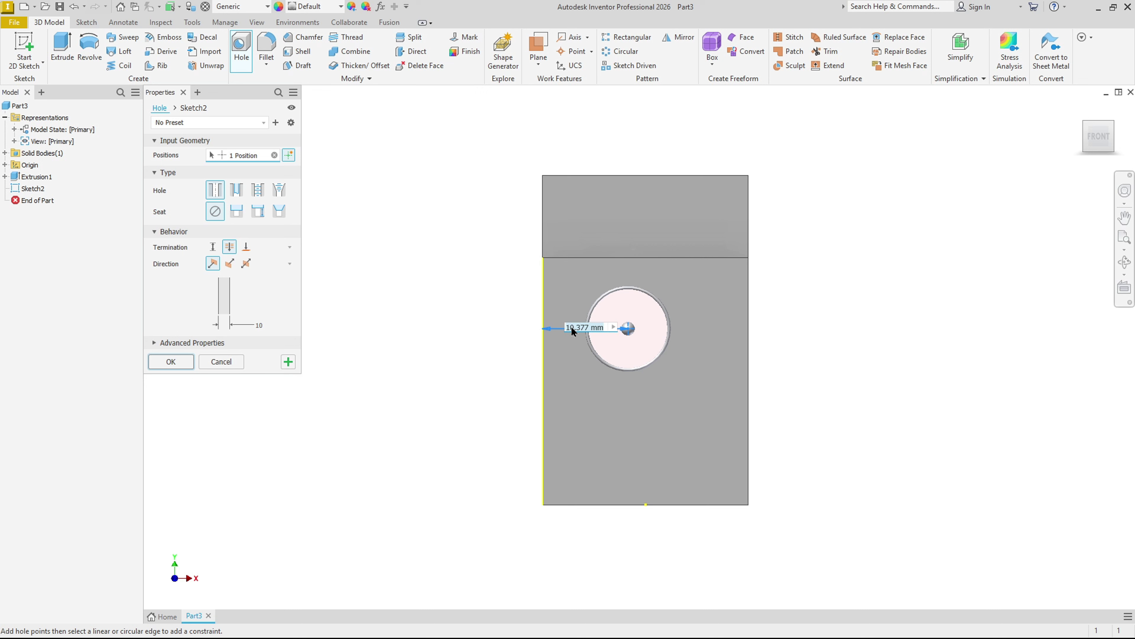
type("25/2")
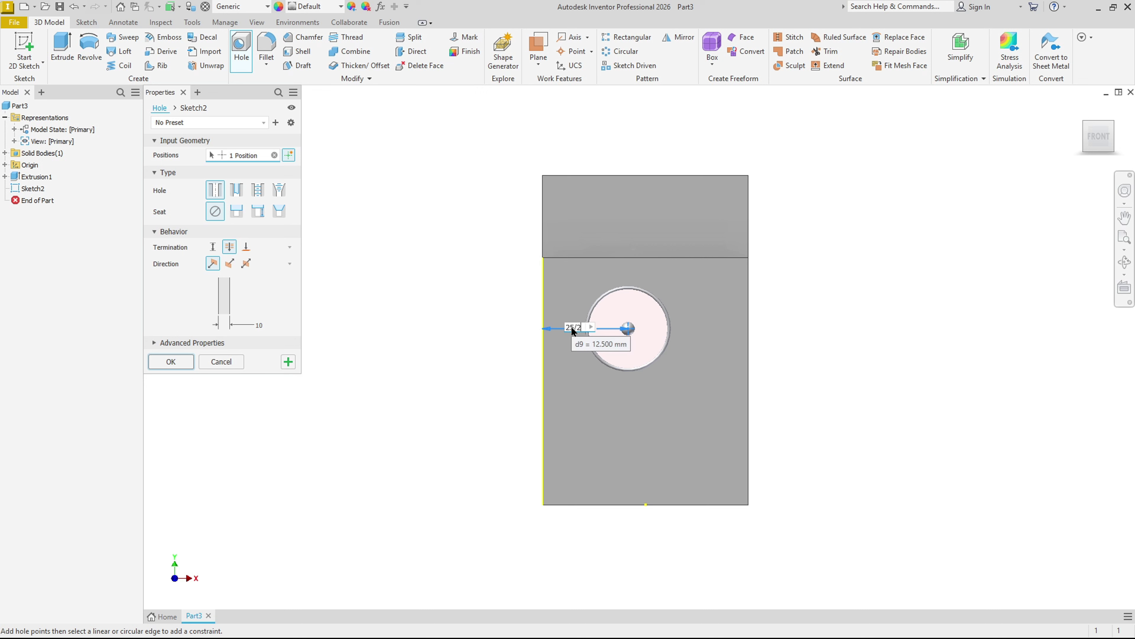
key("Return")
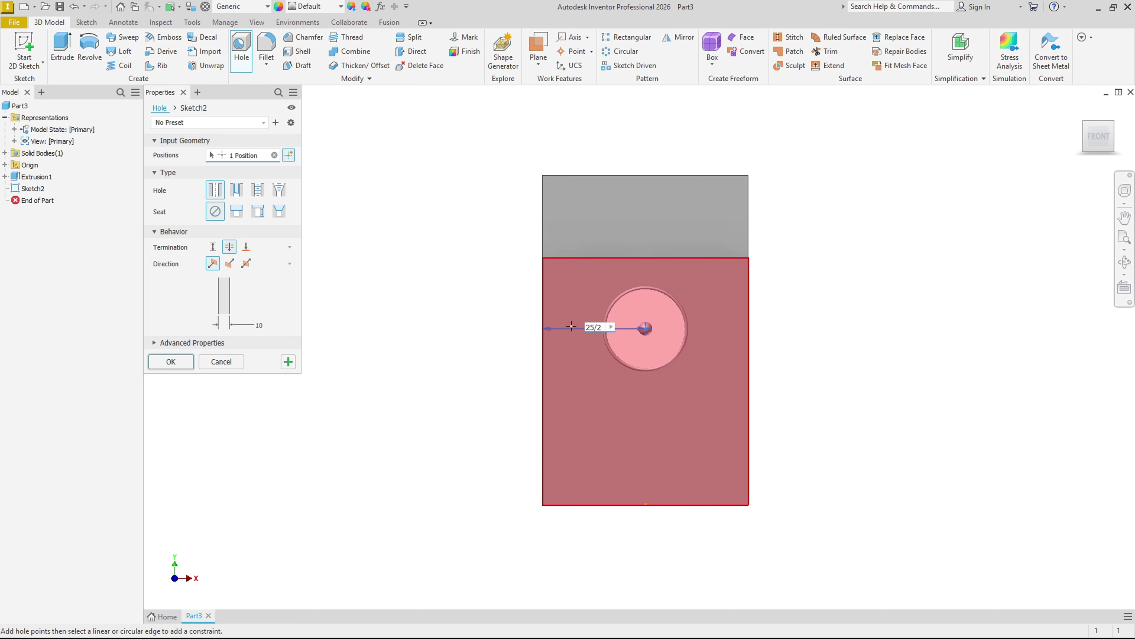
left_click(668, 505)
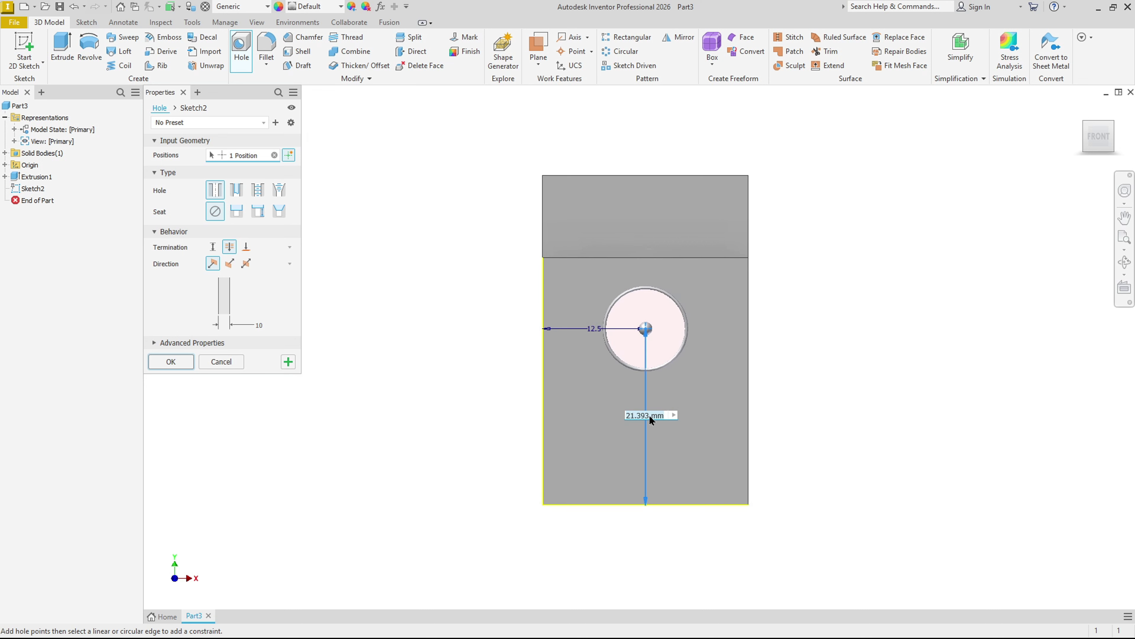
type("20")
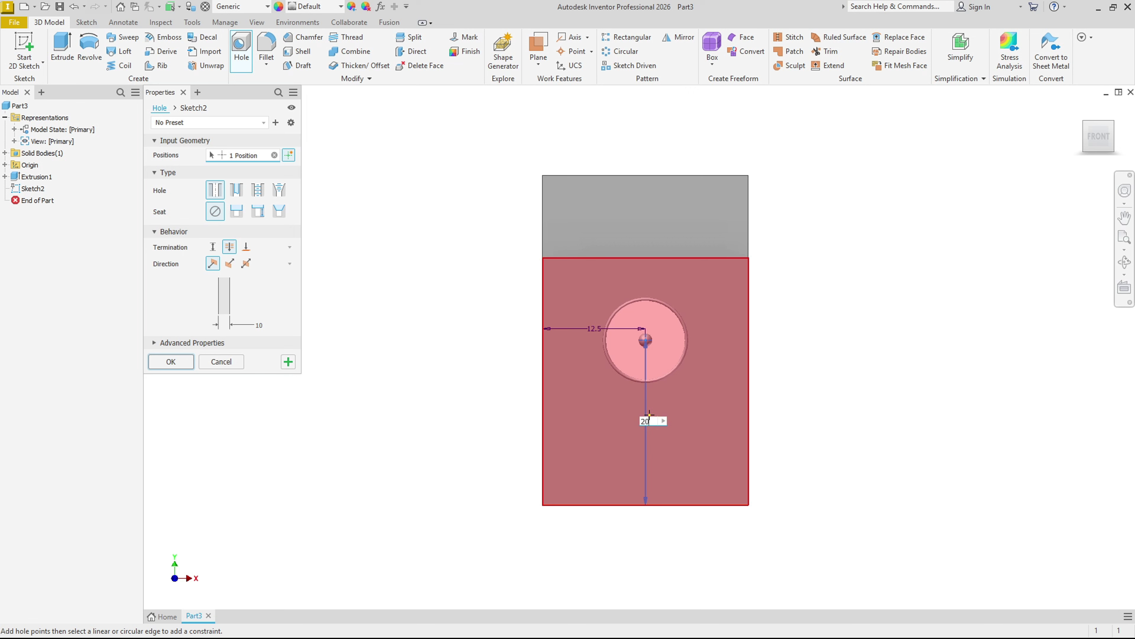
left_click(172, 361)
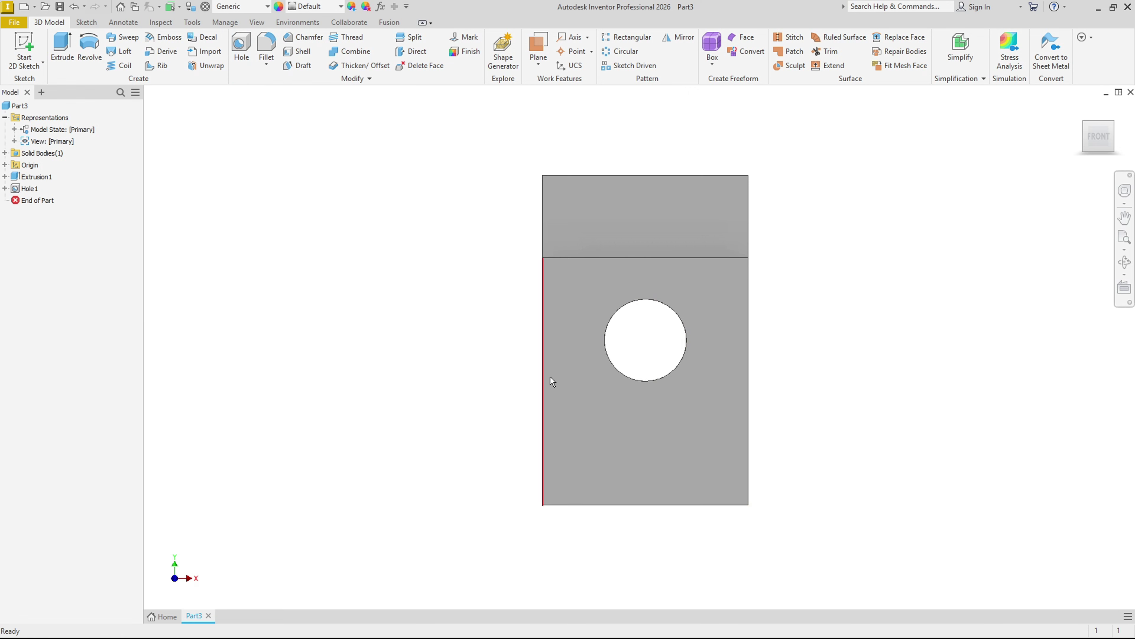